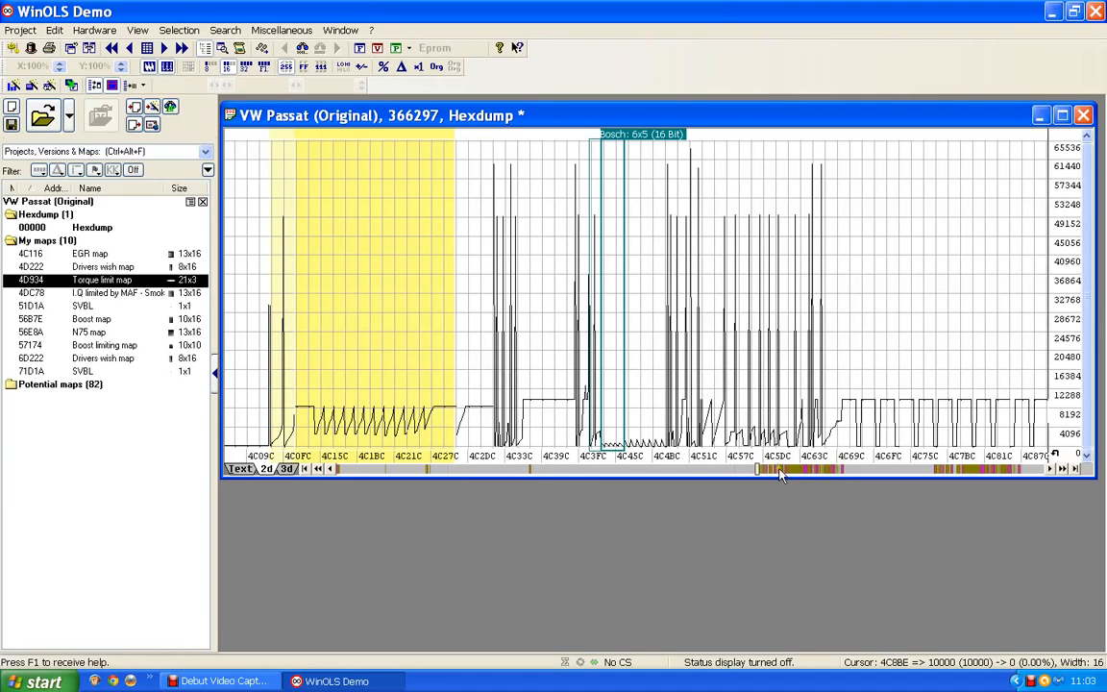
Browse forward through the 2D hexdump from around address 4C09C to the group of Bosch 16x15 potential maps near 54700
left_click(865, 471)
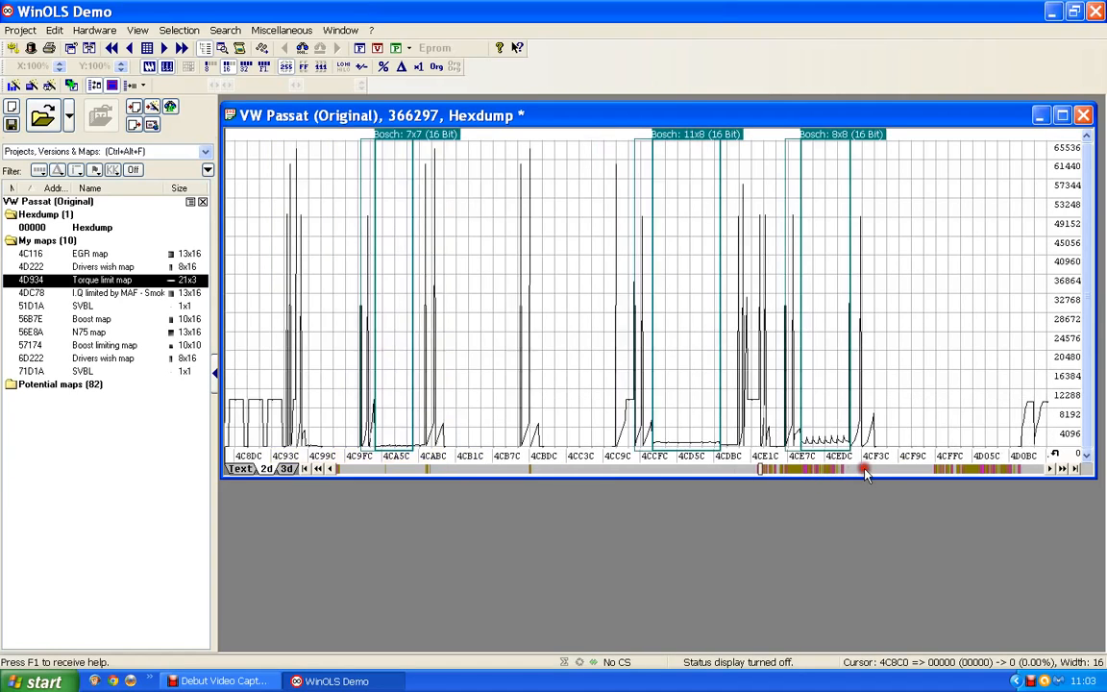
left_click(866, 471)
left_click(869, 471)
left_click(872, 471)
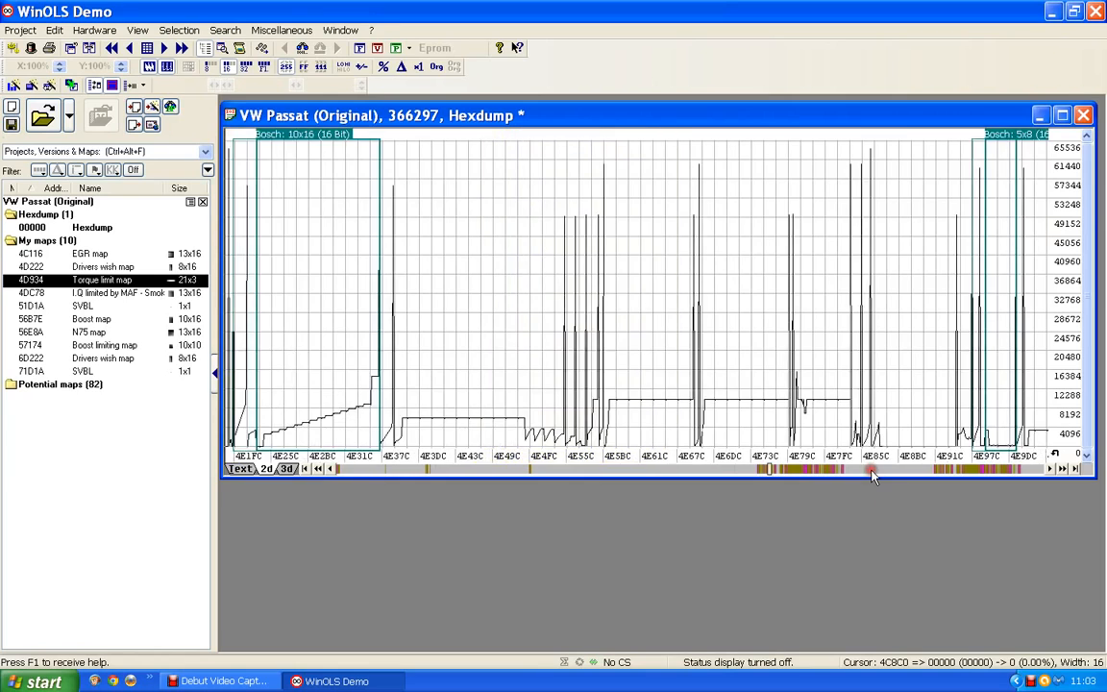
left_click(872, 471)
left_click(872, 471)
left_click(872, 471)
left_click(872, 472)
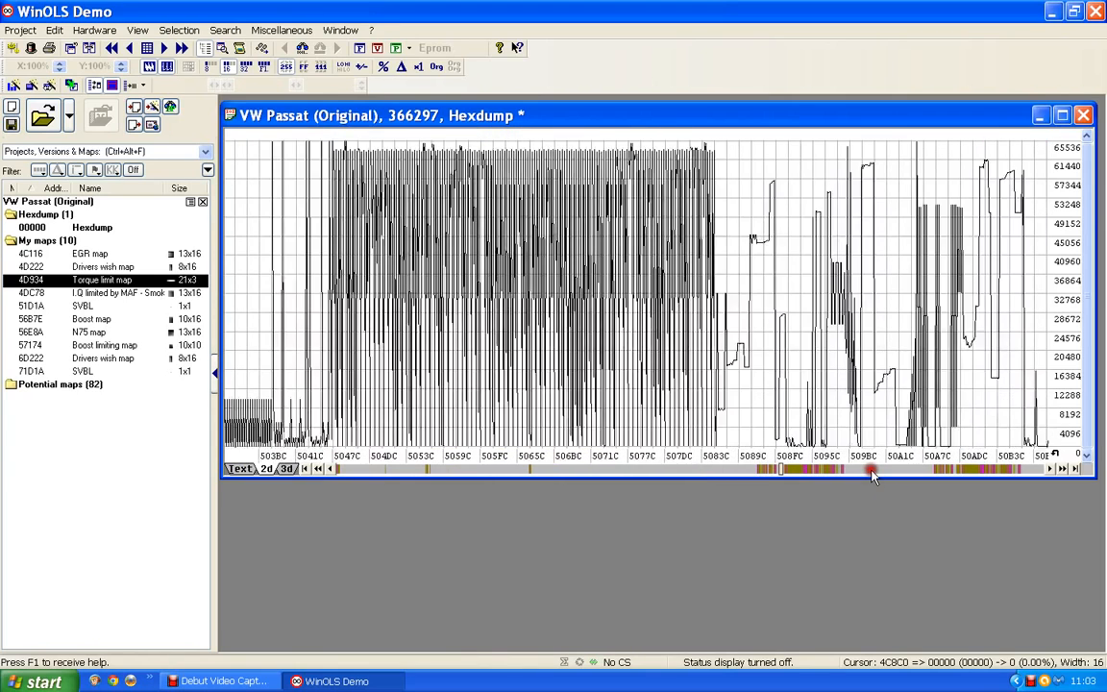
left_click(872, 471)
left_click(871, 471)
left_click(871, 471)
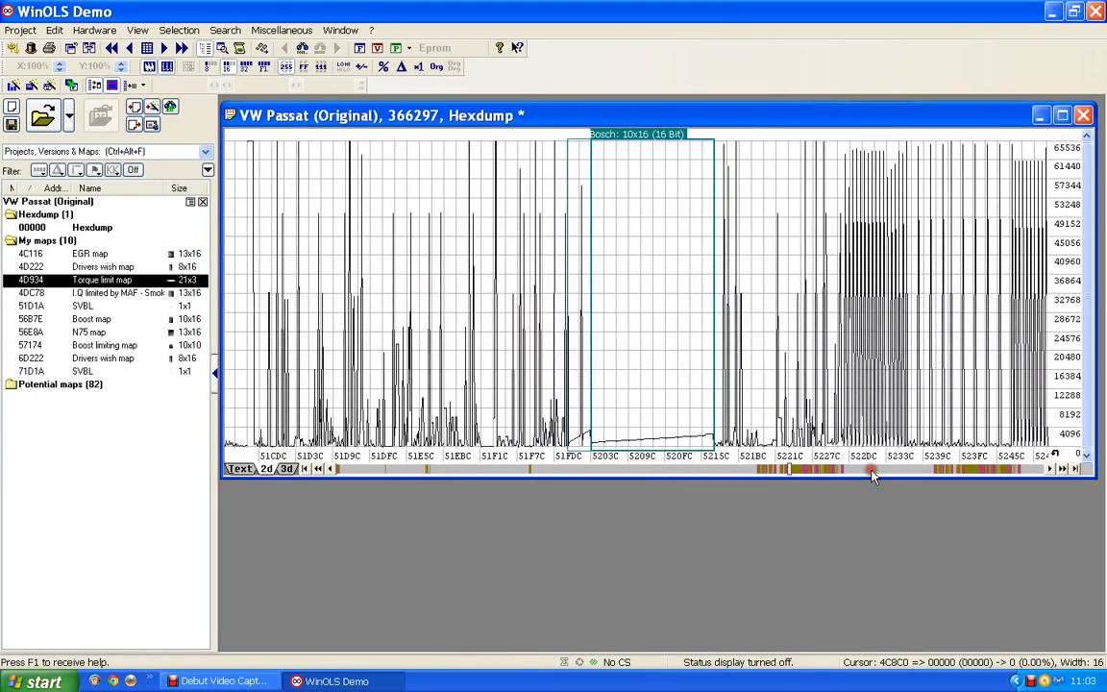
left_click(872, 471)
left_click(872, 471)
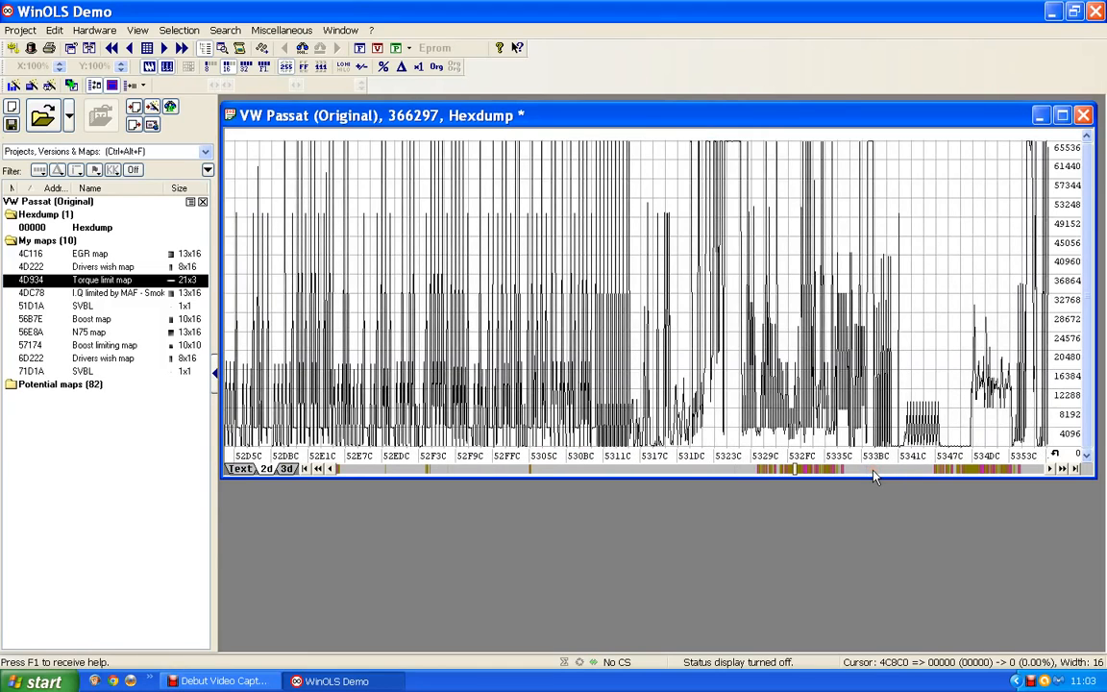
left_click(873, 471)
left_click(873, 471)
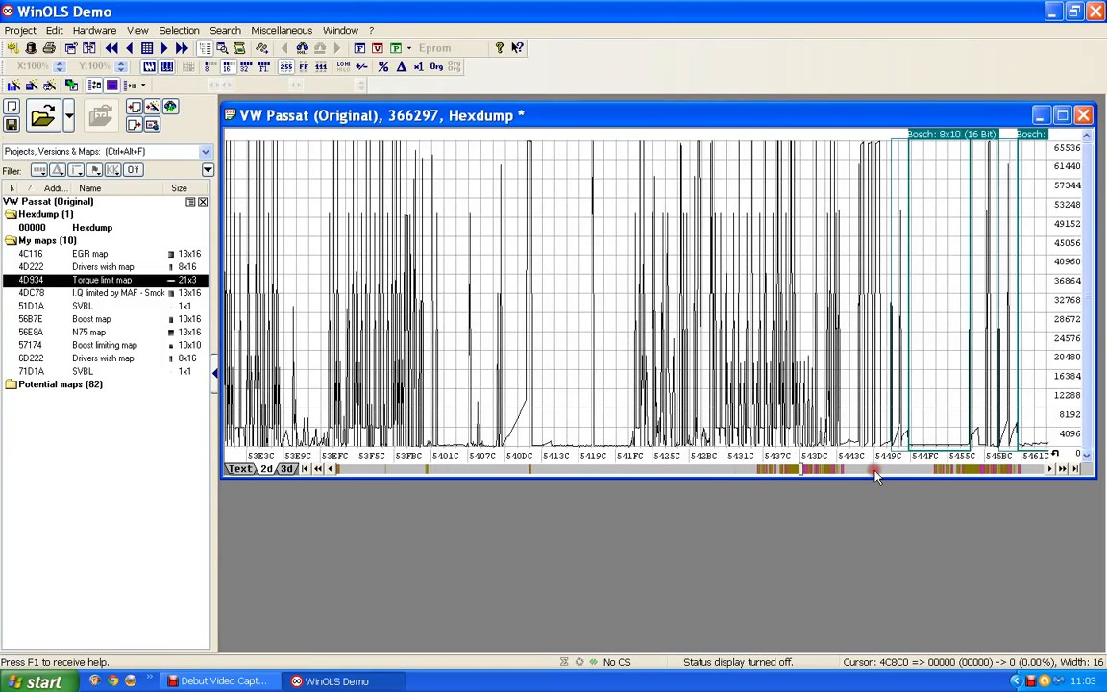
left_click(875, 471)
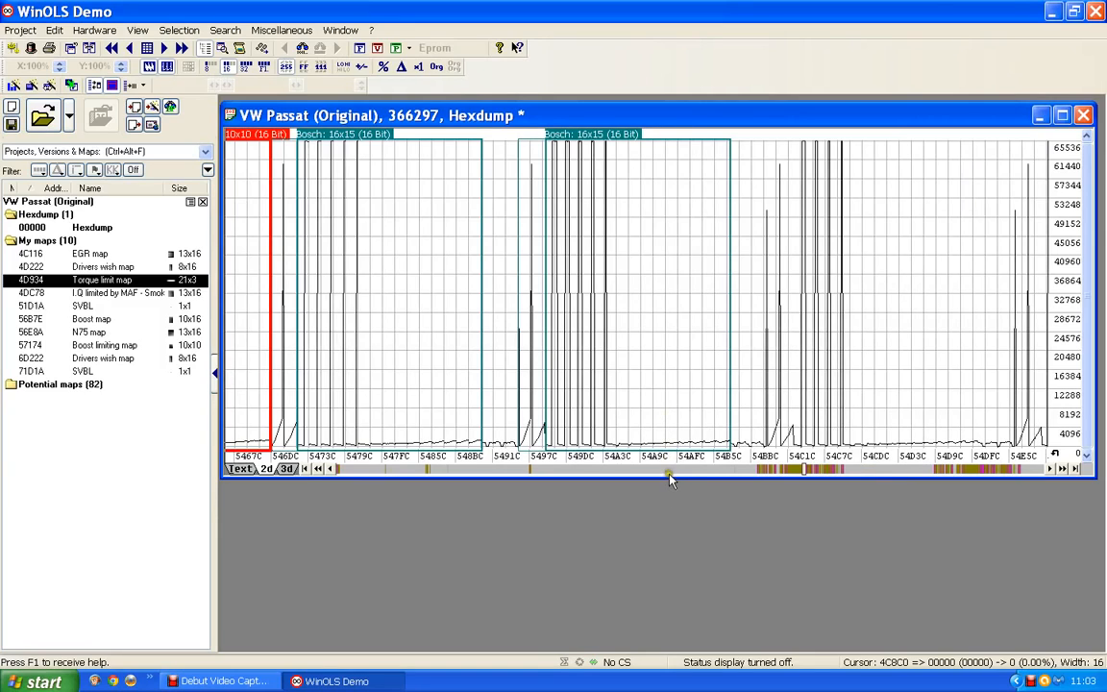
Add the Bosch 10x10 potential map beside the first 16x15 one to My maps by opening it, and close its window
key("Left")
key("Left")
key("Left")
key("Left")
key("Left")
key("Left")
key("Left")
key("Left")
key("Left")
key("Left")
key("Left")
key("Left")
key("Left")
key("Left")
key("Left")
key("Left")
key("Left")
key("Left")
key("Left")
key("Left")
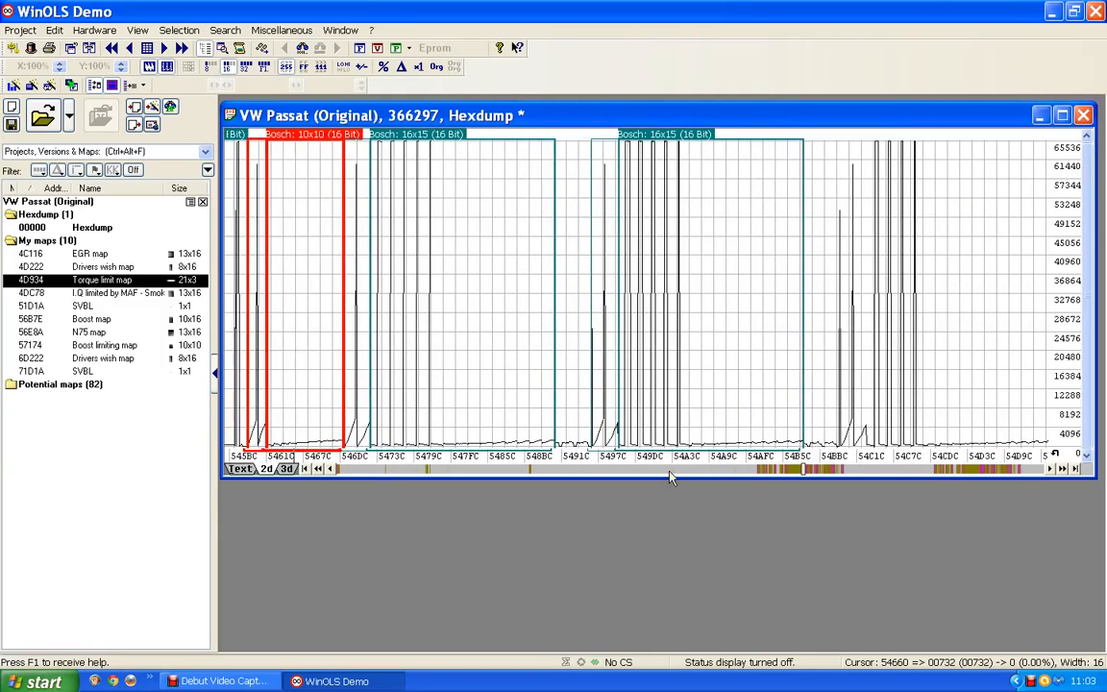
key("Left")
key("Left")
key("Left")
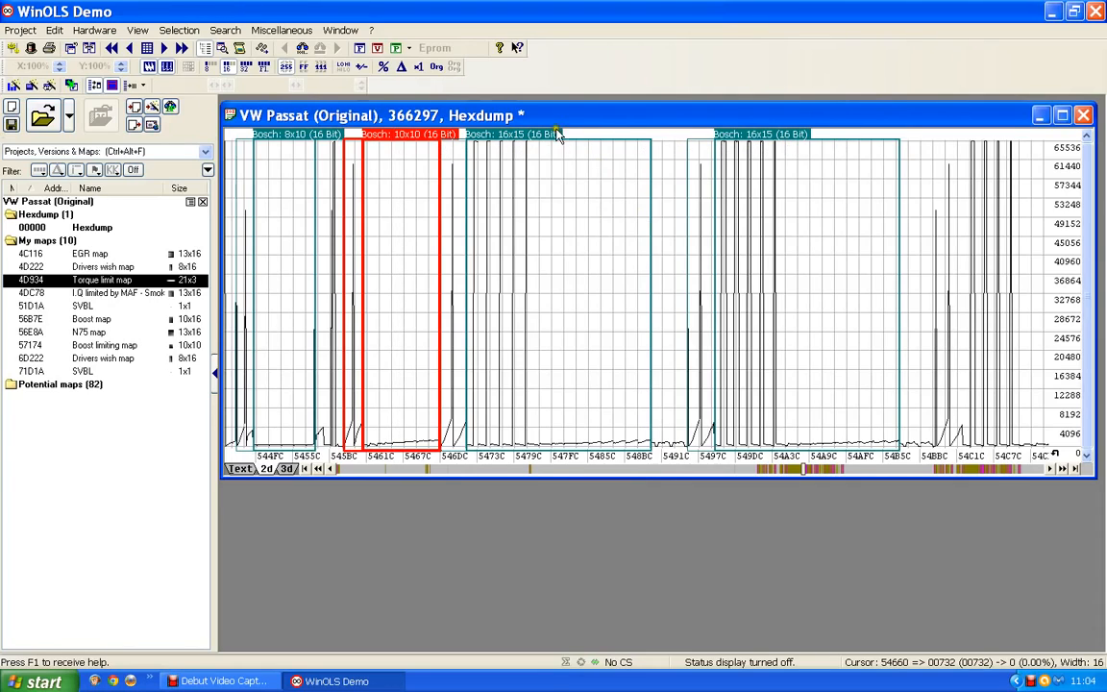
left_click(410, 142)
double_click(410, 142)
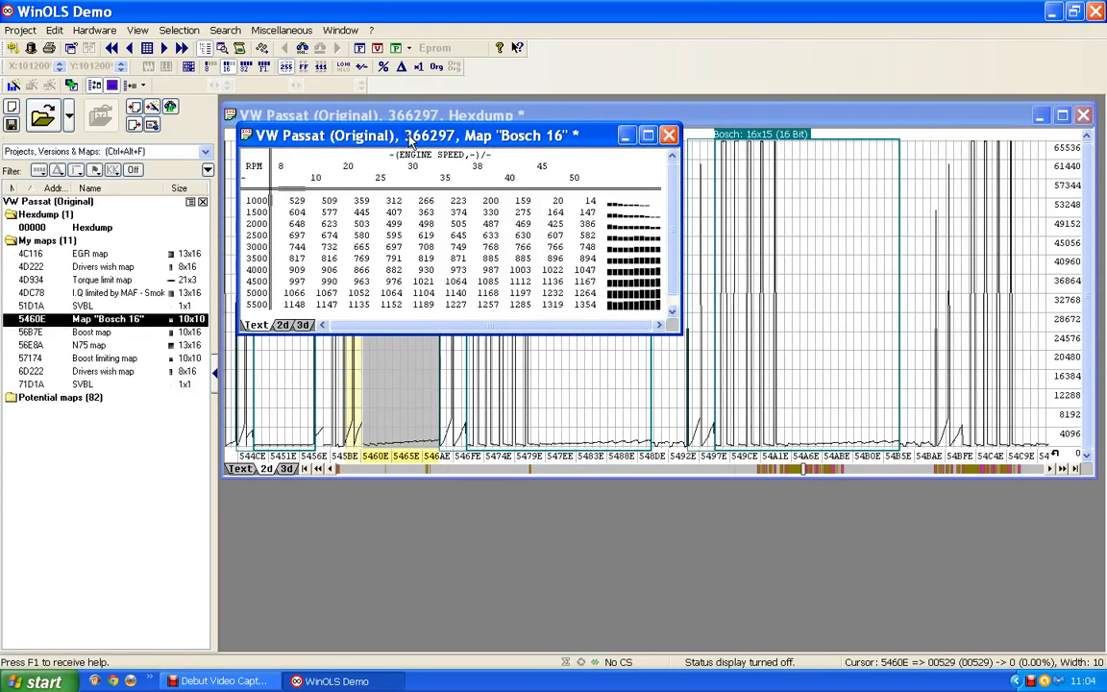
left_click(670, 137)
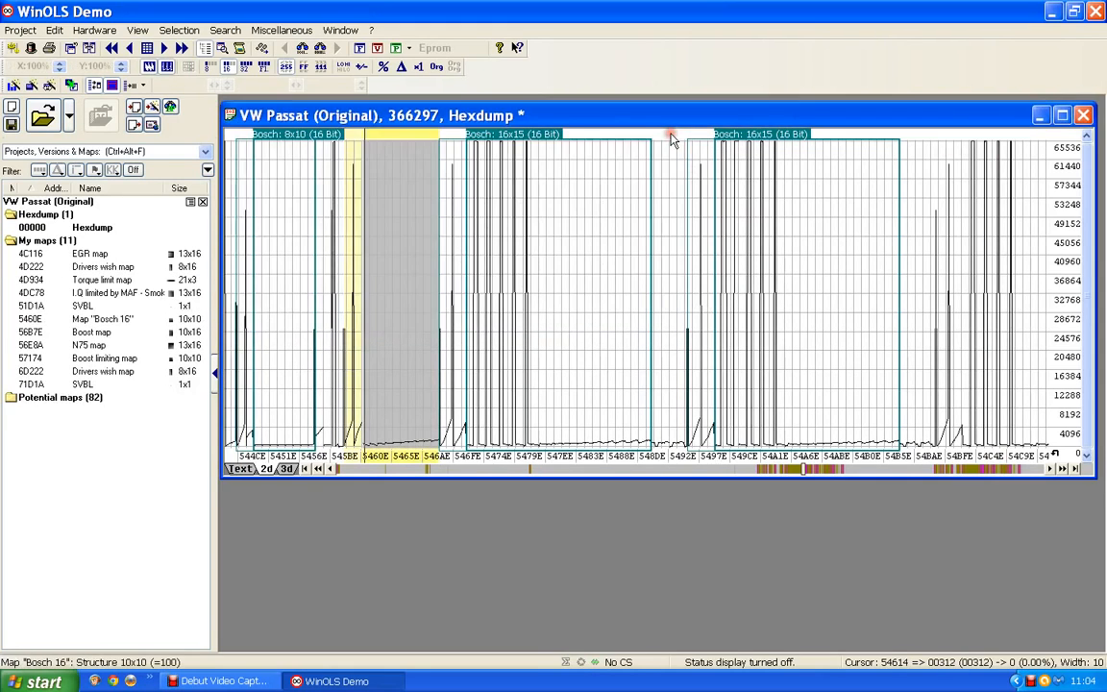
Add both Bosch 16x15 potential maps to My maps by opening them, closing each map window
double_click(519, 140)
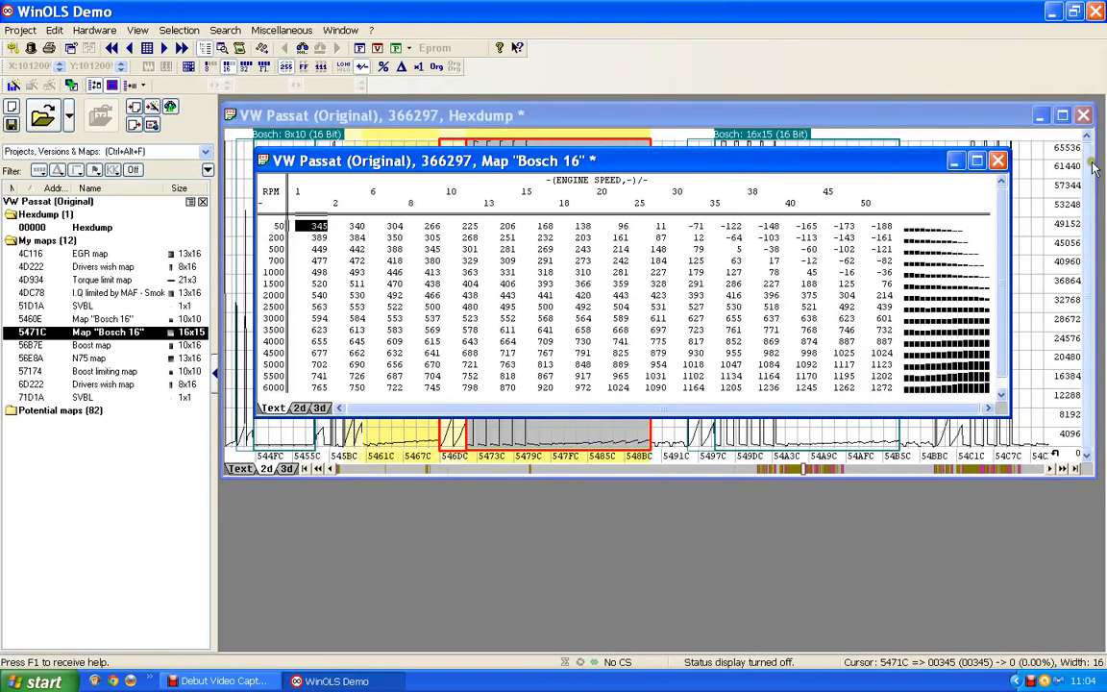
left_click(1000, 160)
double_click(767, 141)
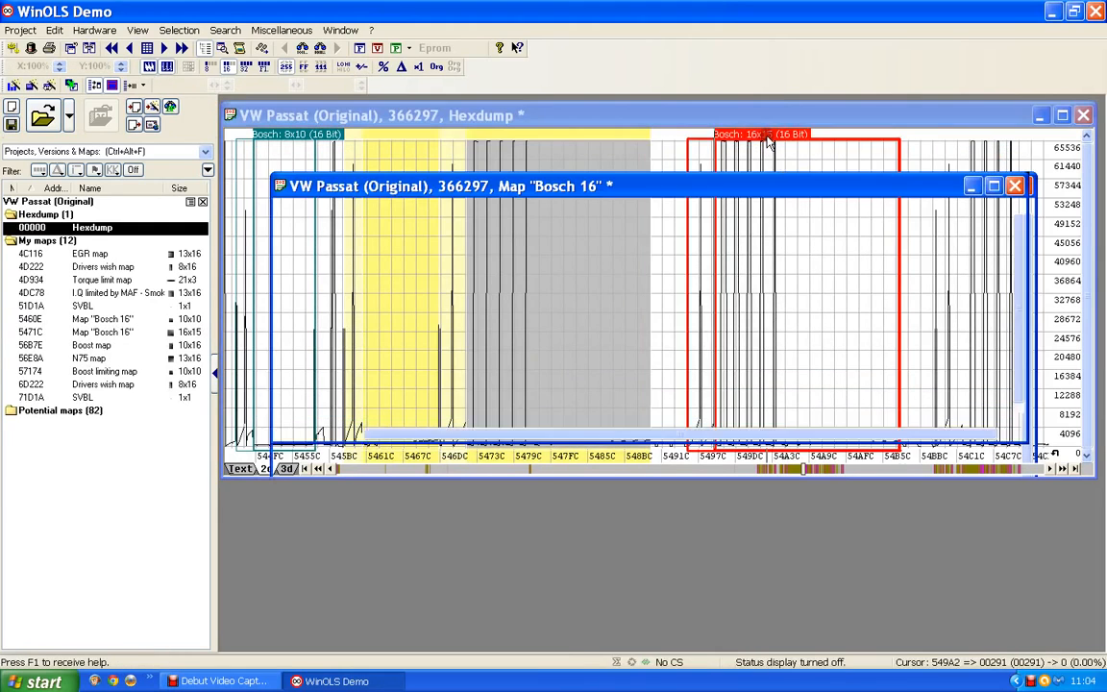
left_click(942, 176)
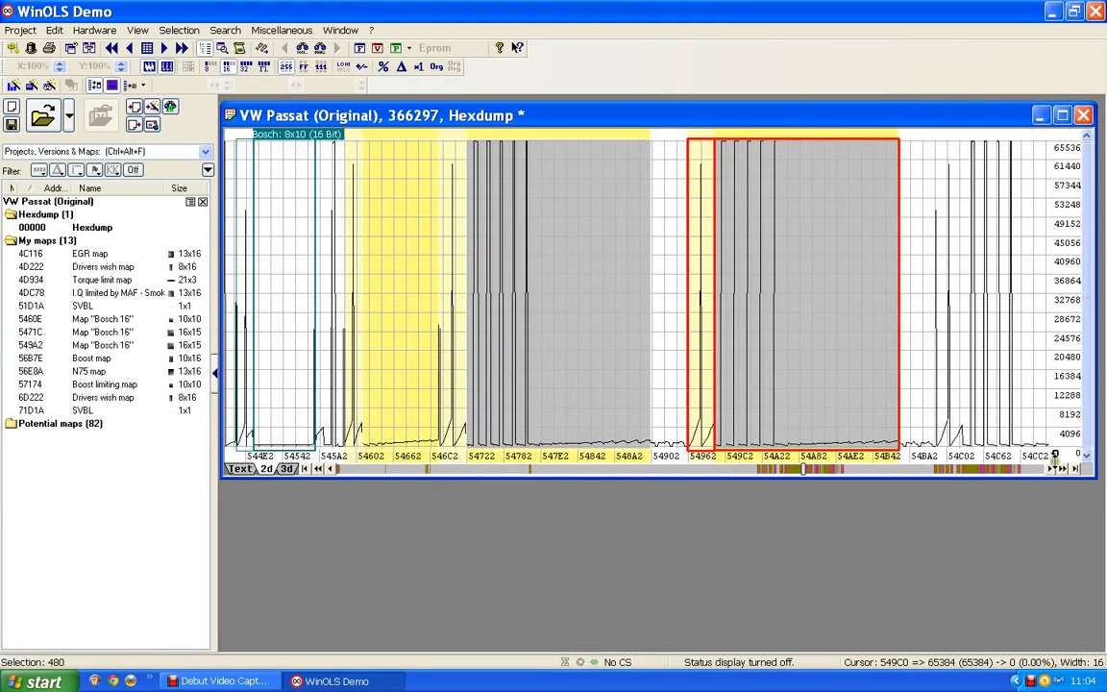
Add the Bosch 11x9 potential map following the 16x15 maps to My maps, close its window and clear the selection
left_click(1064, 469)
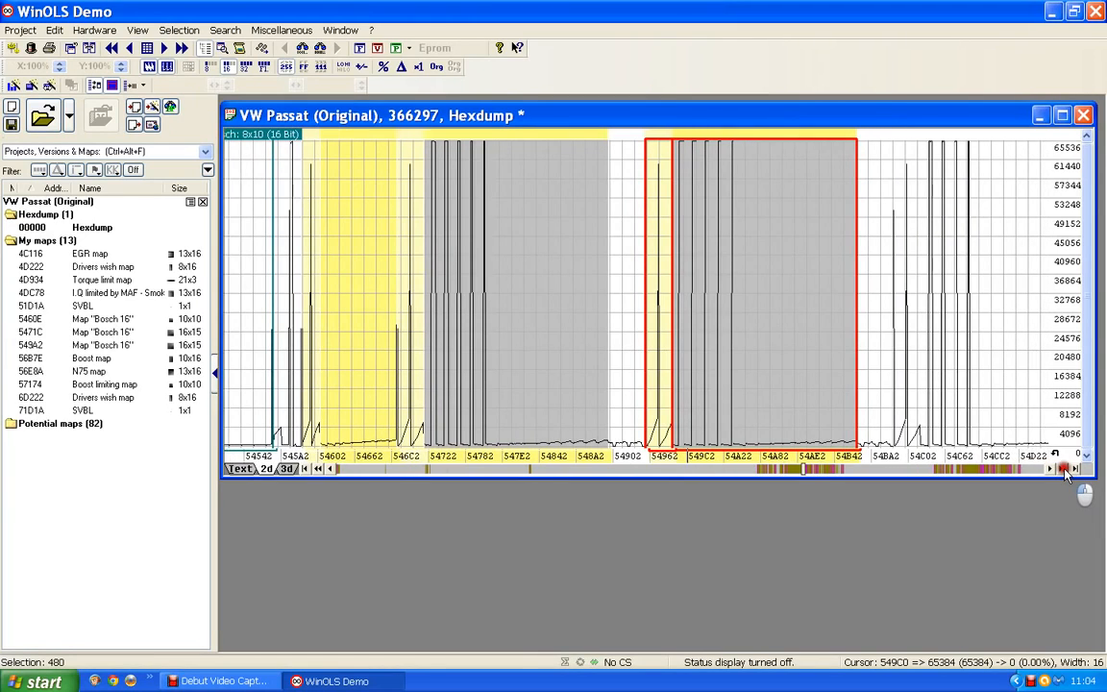
left_click_drag(1064, 469, 1063, 469)
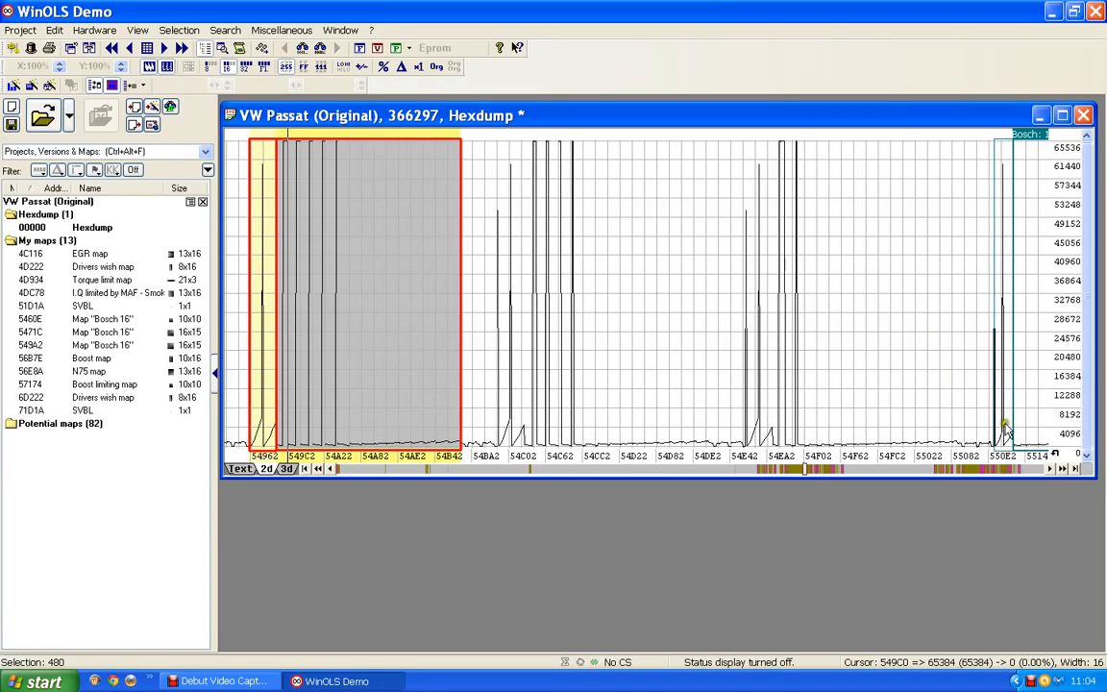
left_click(1061, 469)
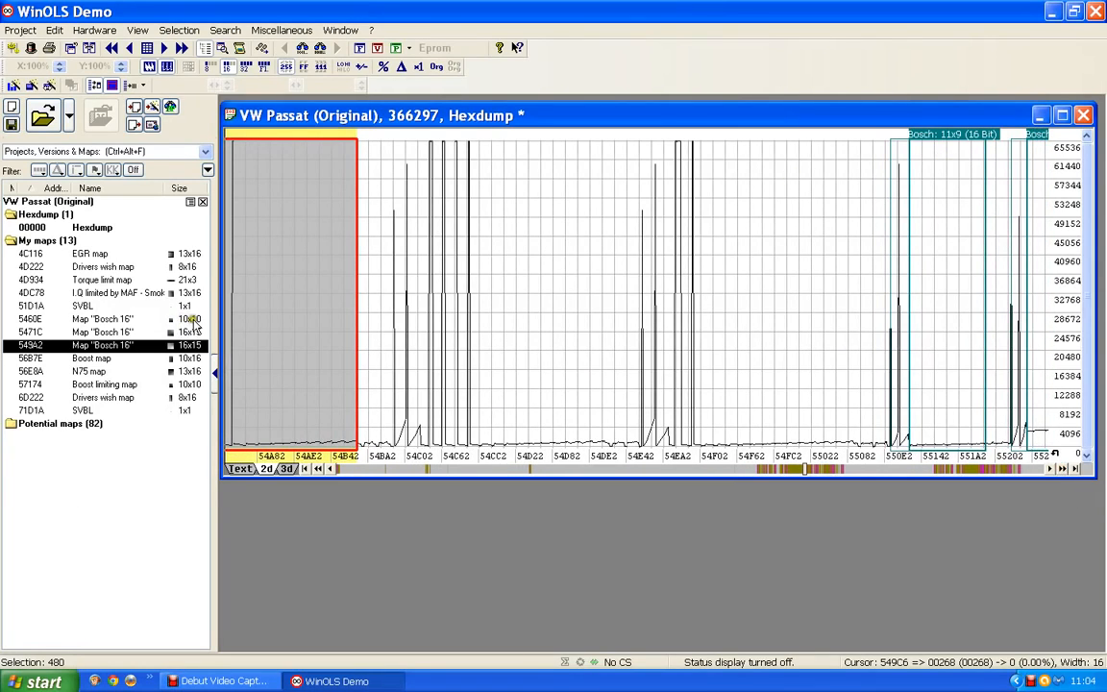
double_click(961, 151)
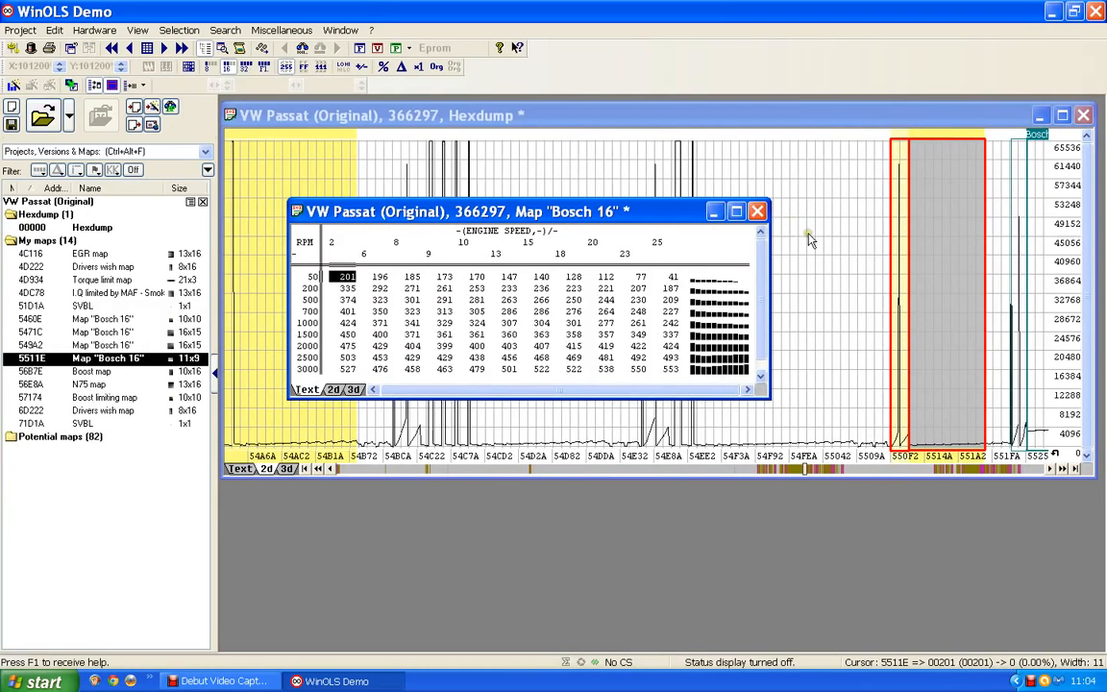
left_click(759, 212)
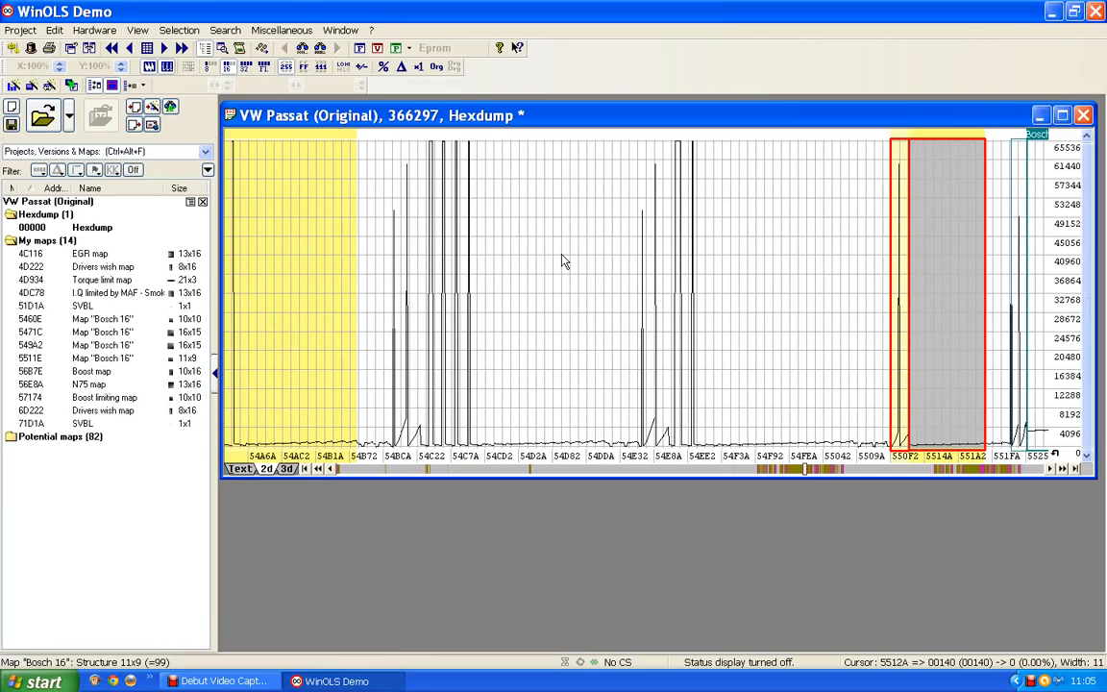
key("Escape")
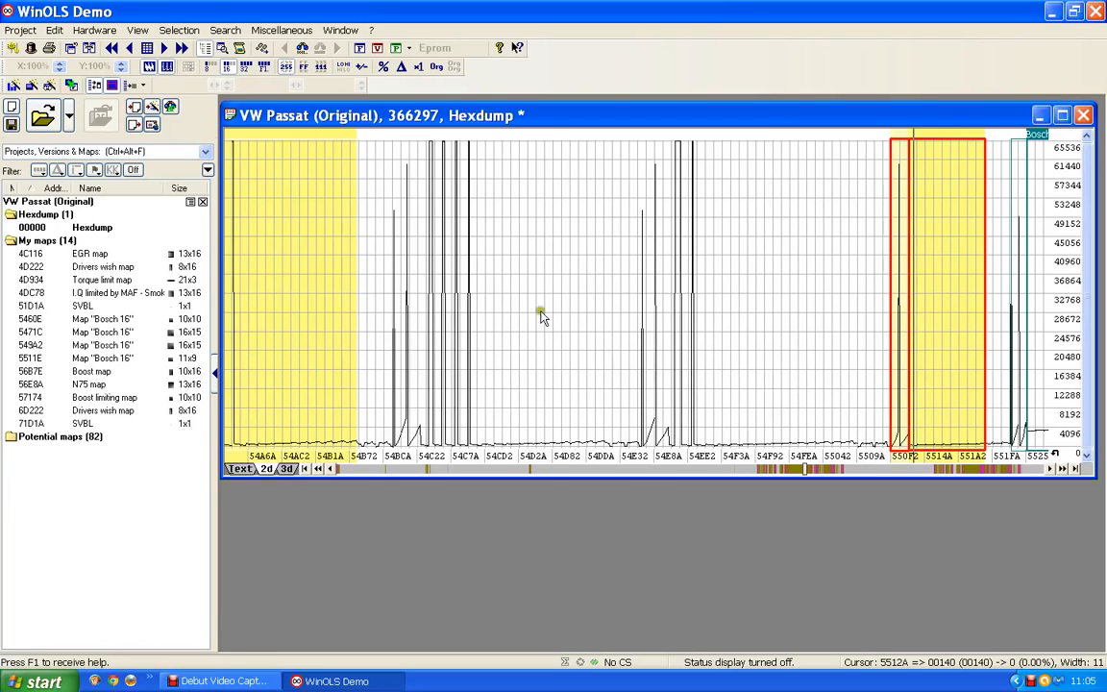
Examine the values and engine speed axis of the second 16x15 map at 549A2 in its own window, then close it
left_click(288, 258)
double_click(287, 258)
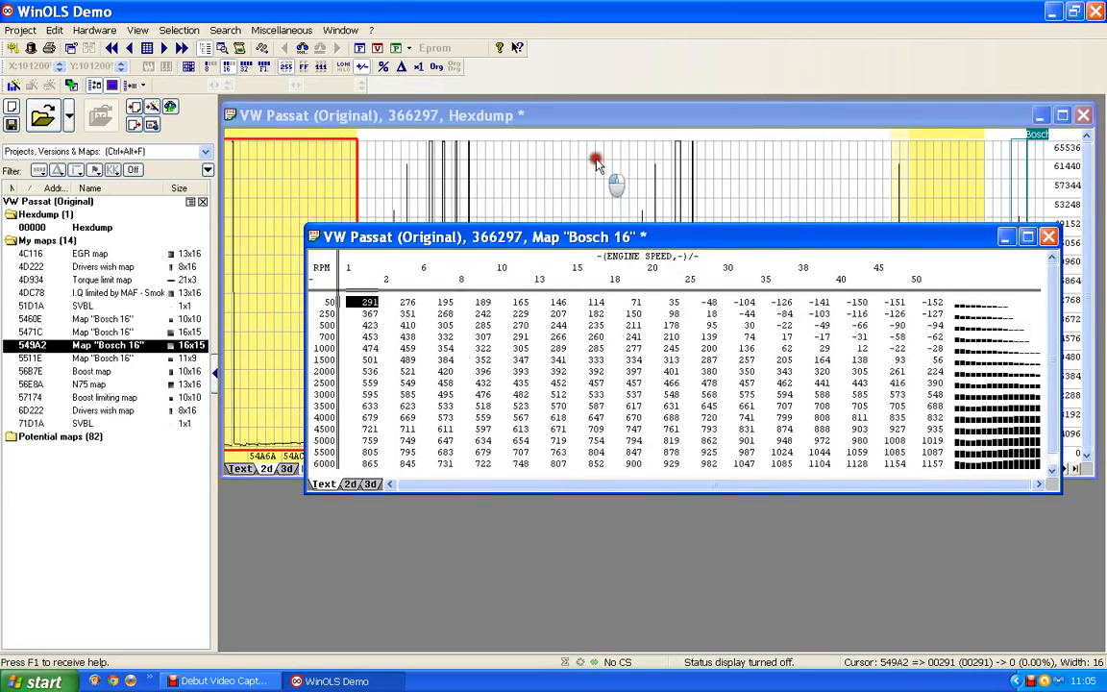
left_click_drag(557, 235, 533, 160)
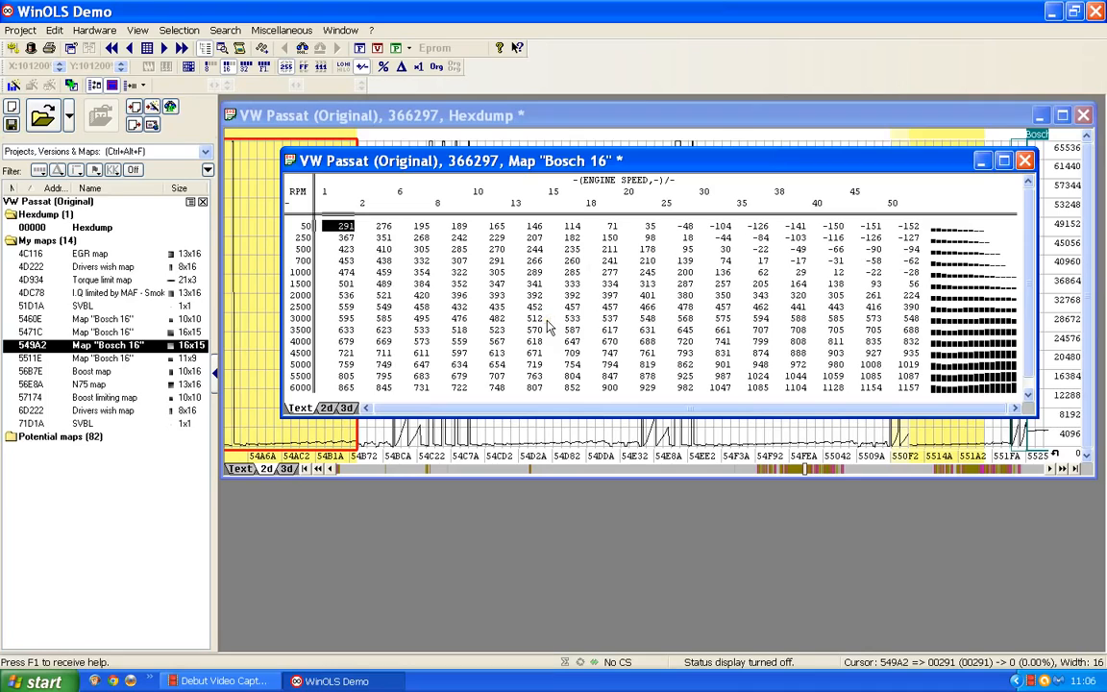
key("Down")
key("Down")
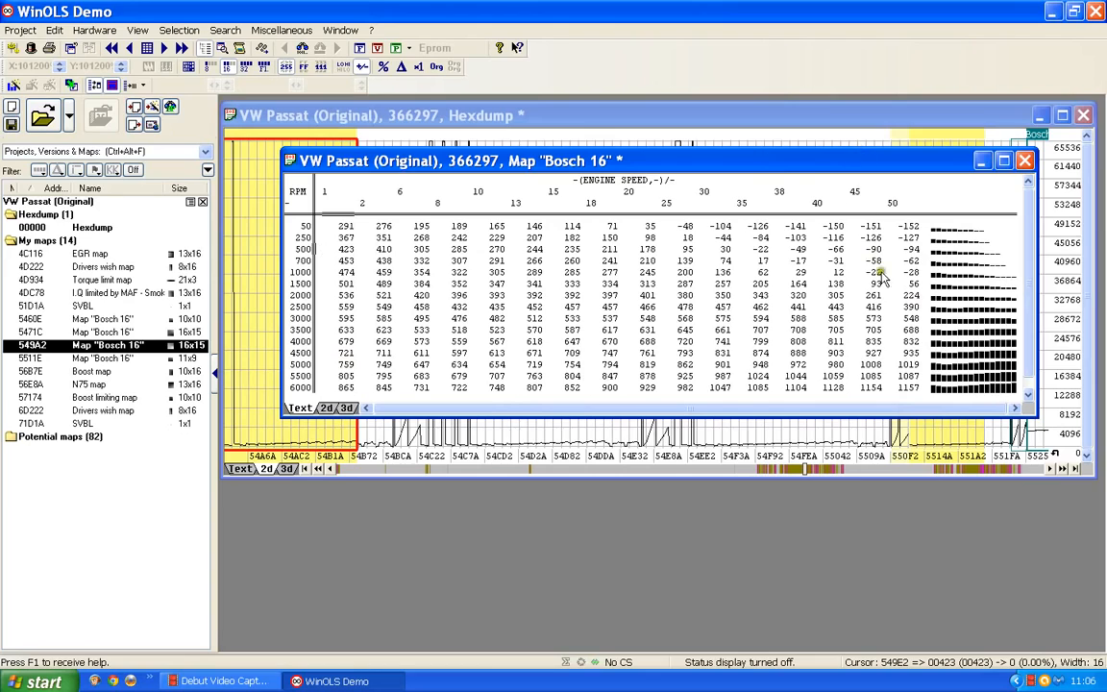
left_click(1025, 162)
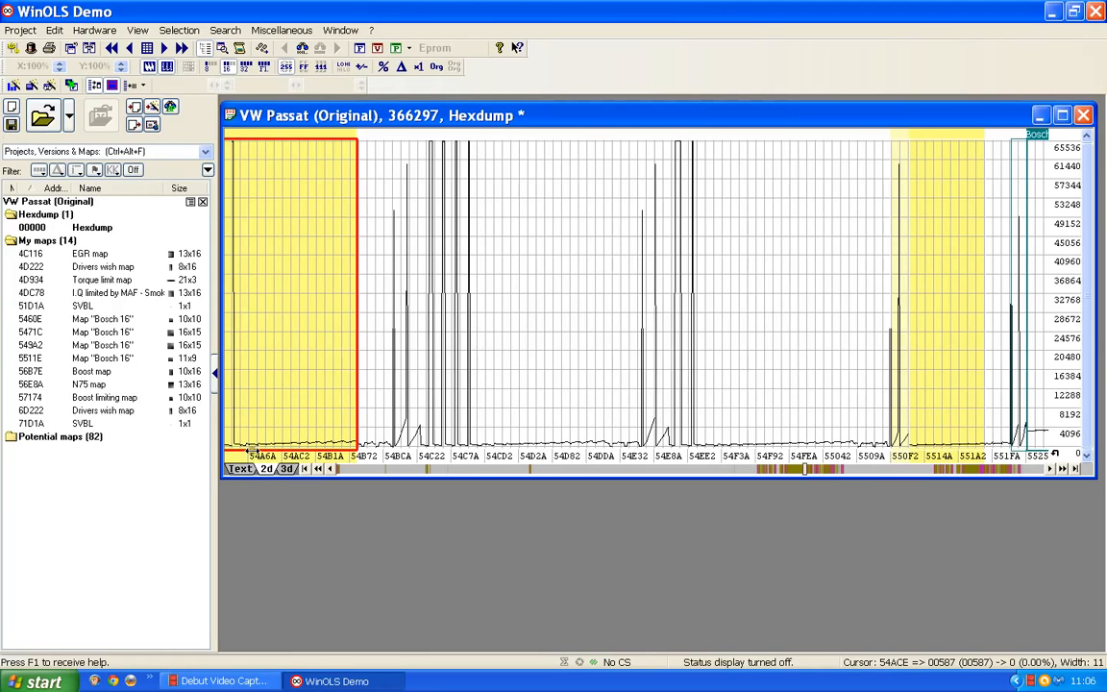
Show the hexdump as text around the 16x15 map at 549A2 and widen the rows to 16 columns
left_click(239, 469)
scroll(519, 317, "up", 3)
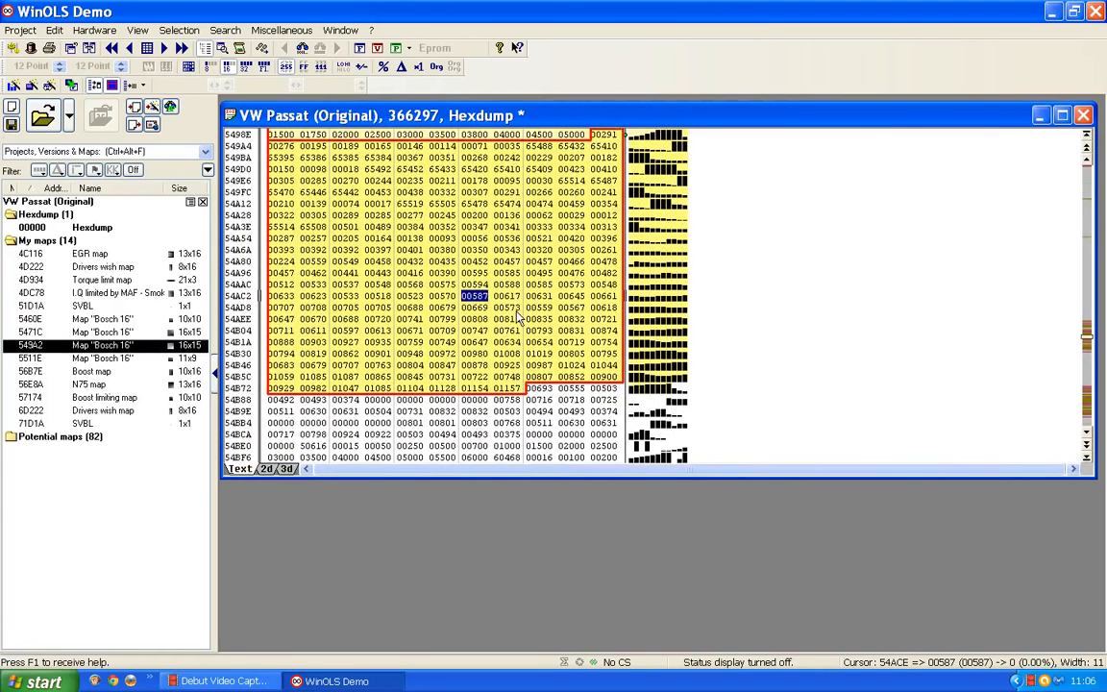
scroll(519, 317, "up", 2)
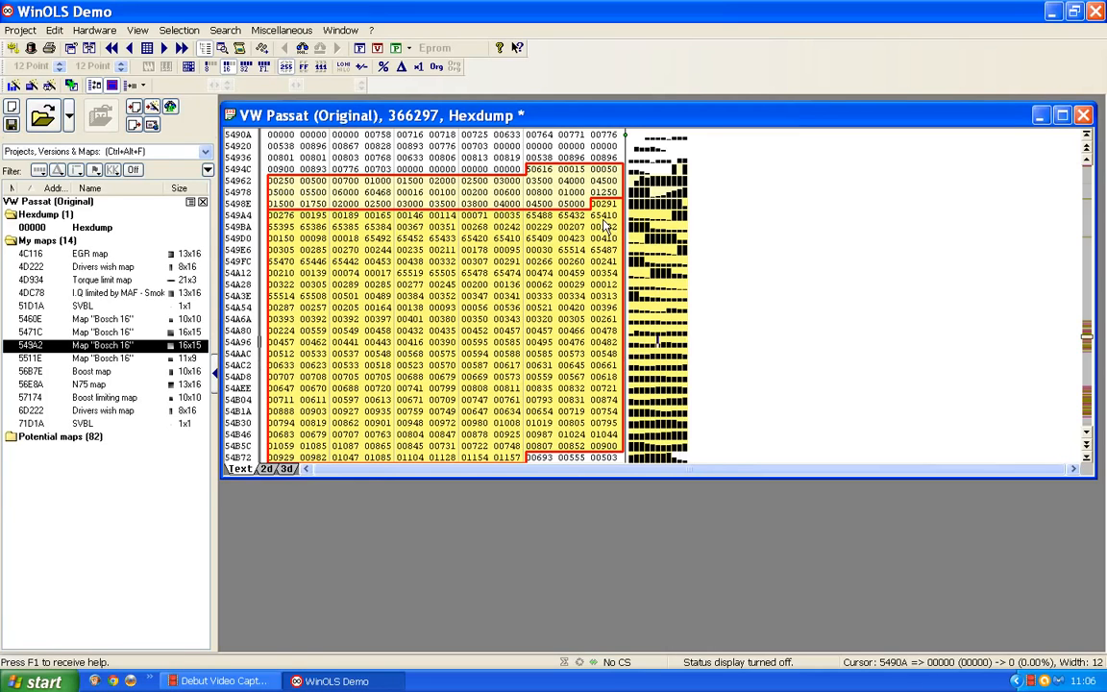
key("w")
key("w")
key("w")
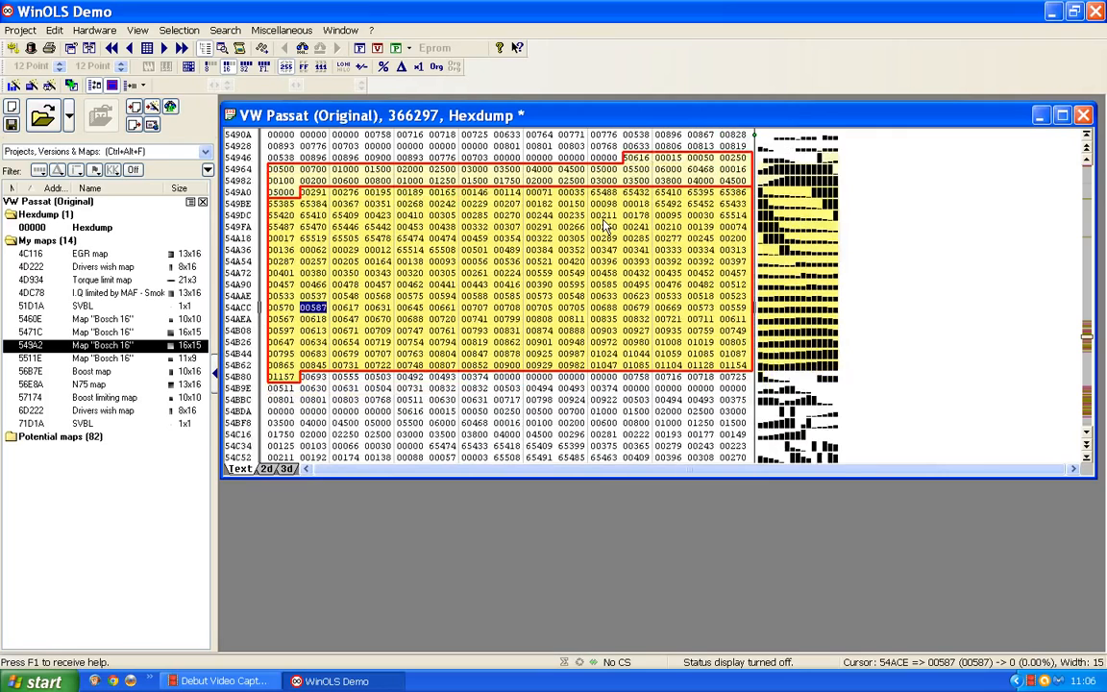
key("w")
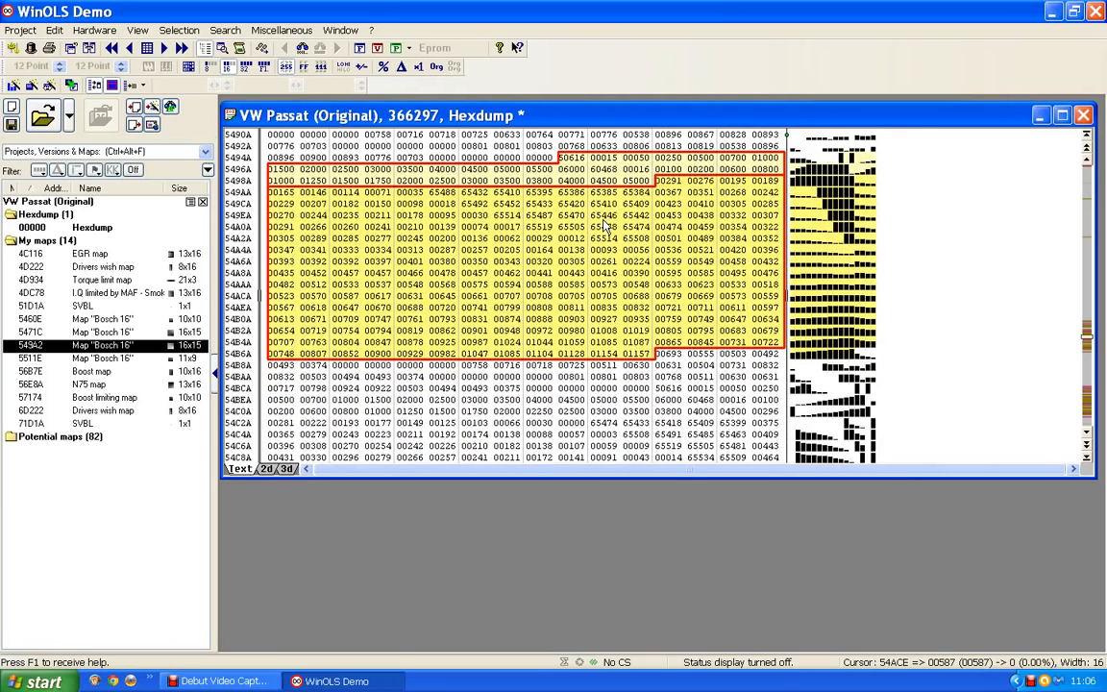
Shift the hexdump alignment so the first value of the 16x15 map, at address 549A2, starts a row
left_click(670, 180)
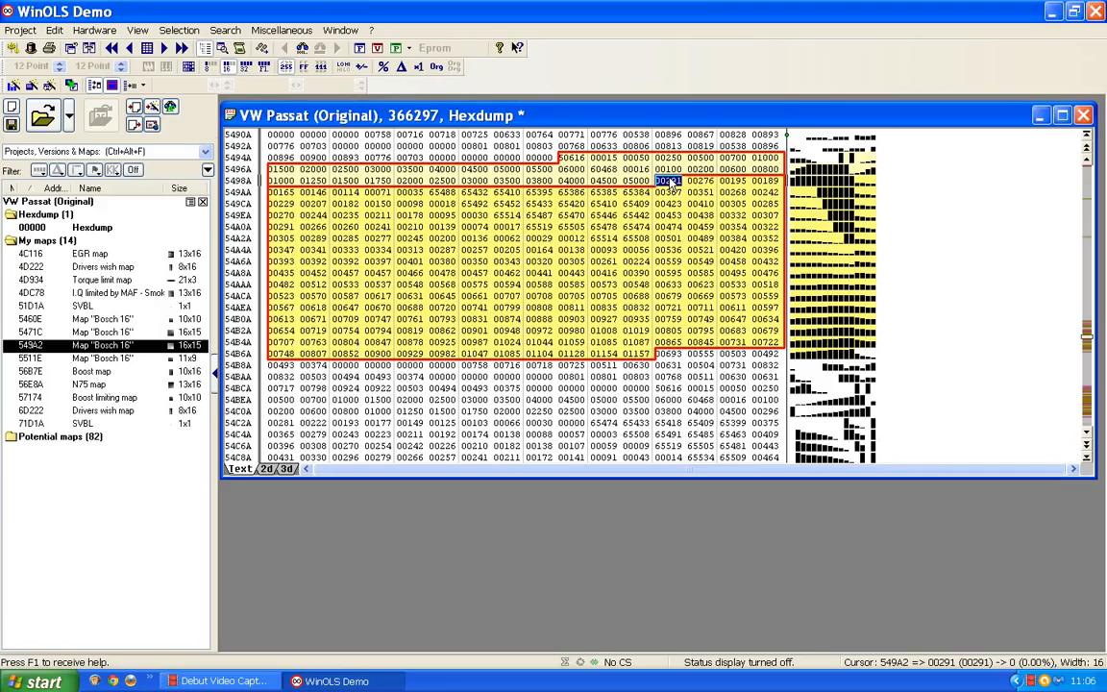
key("ctrl+Right")
key("ctrl+Right")
key("ctrl+Right")
key("ctrl+Right")
key("ctrl+Right")
key("ctrl+Right")
key("ctrl+Right")
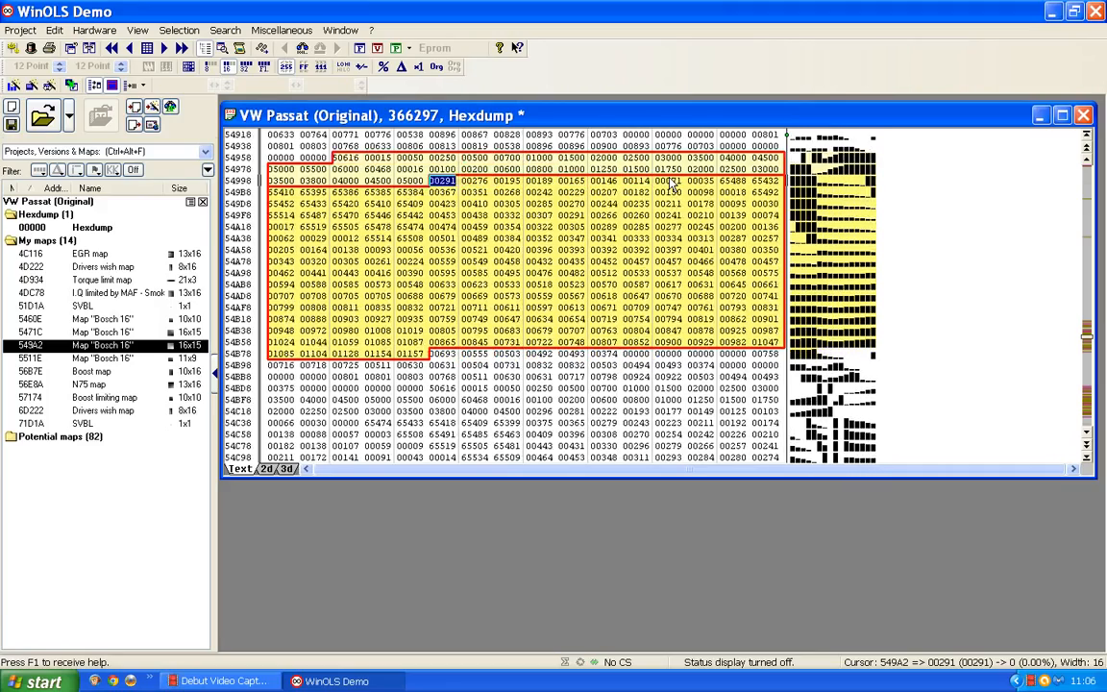
key("ctrl+Right")
key("ctrl+Right")
key("ctrl+Right")
key("ctrl+Right")
key("ctrl+Right")
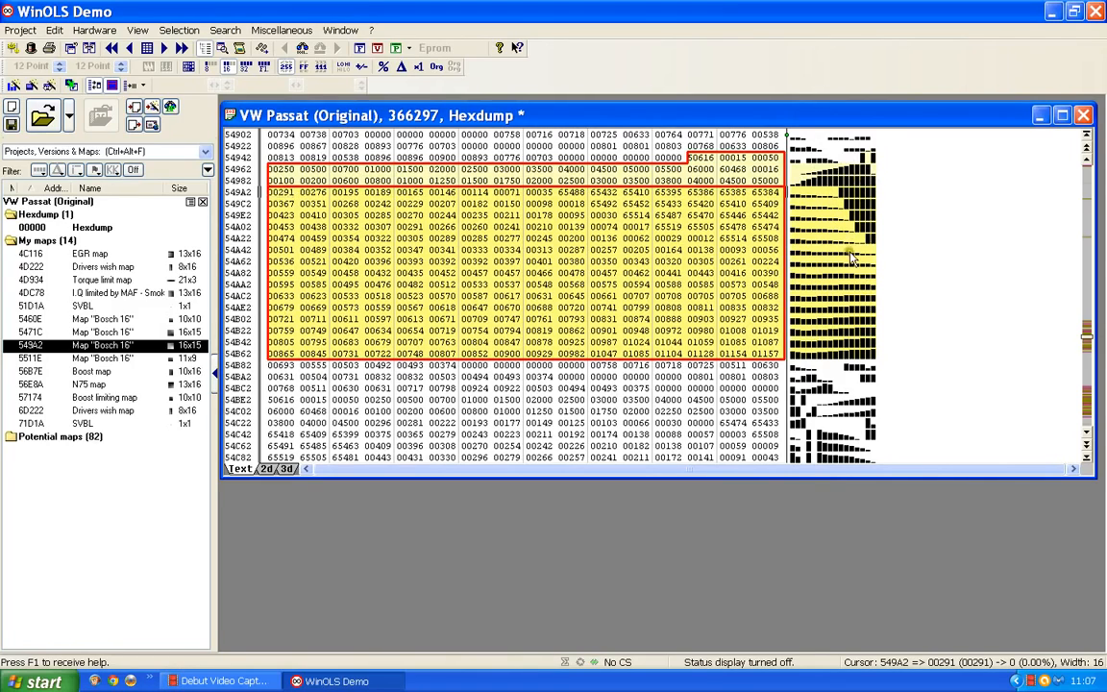
Shift the hexdump alignment so the first value of the undetected map following the one at 549A2, at address 54C28, starts a row
scroll(783, 284, "up", 7)
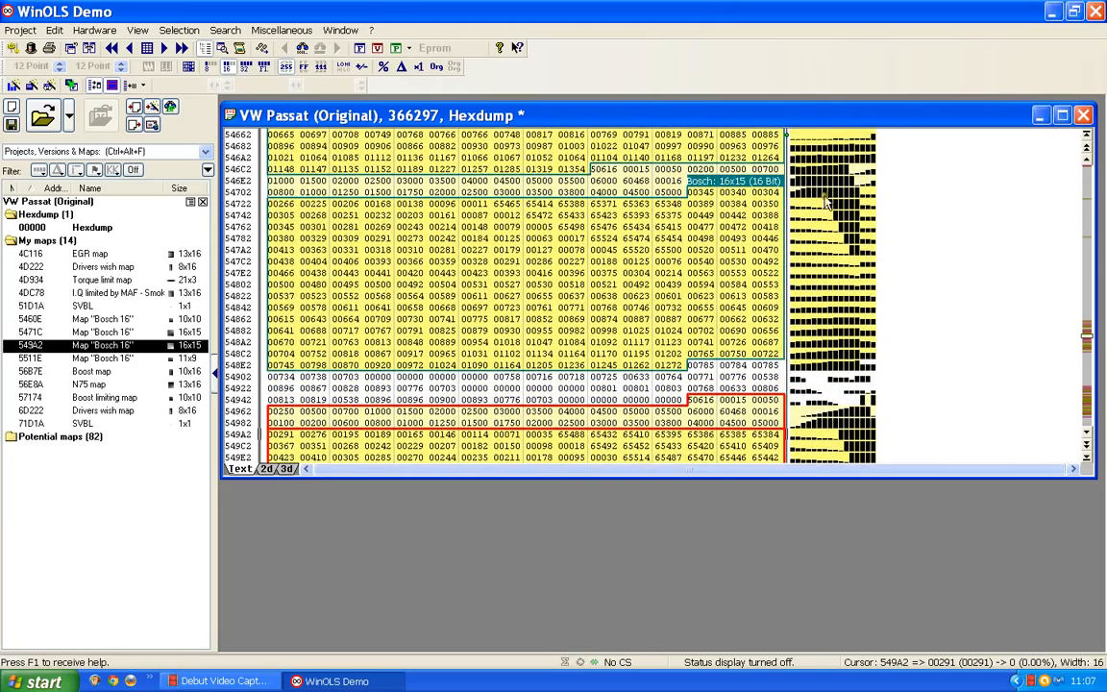
scroll(736, 219, "down", 6)
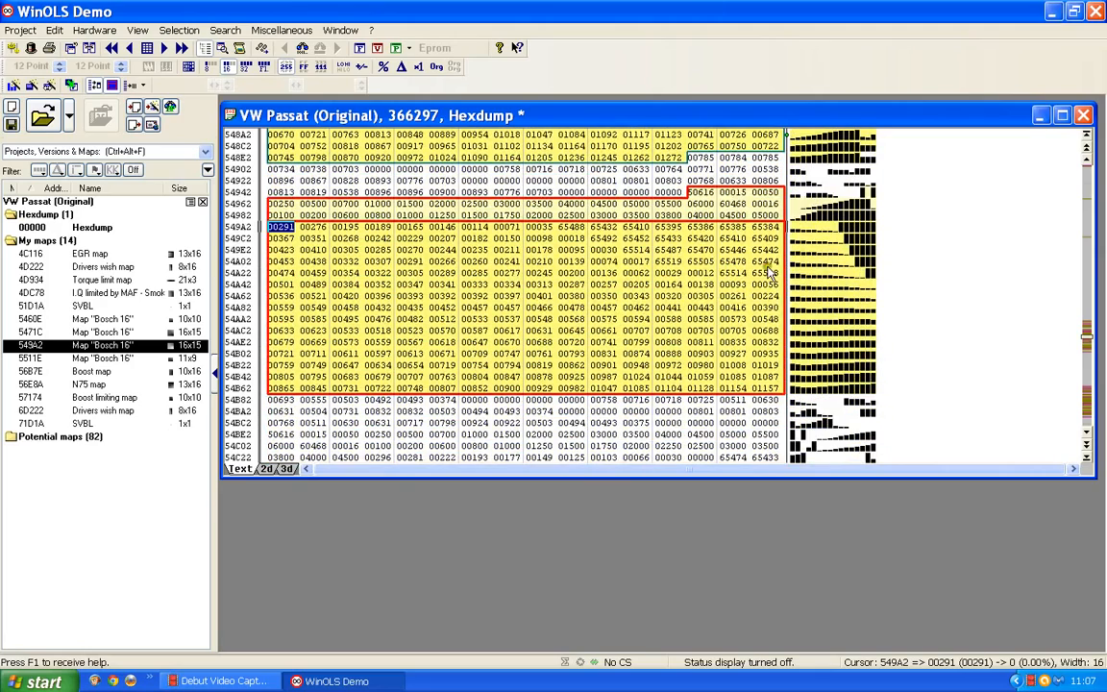
scroll(772, 269, "down", 1)
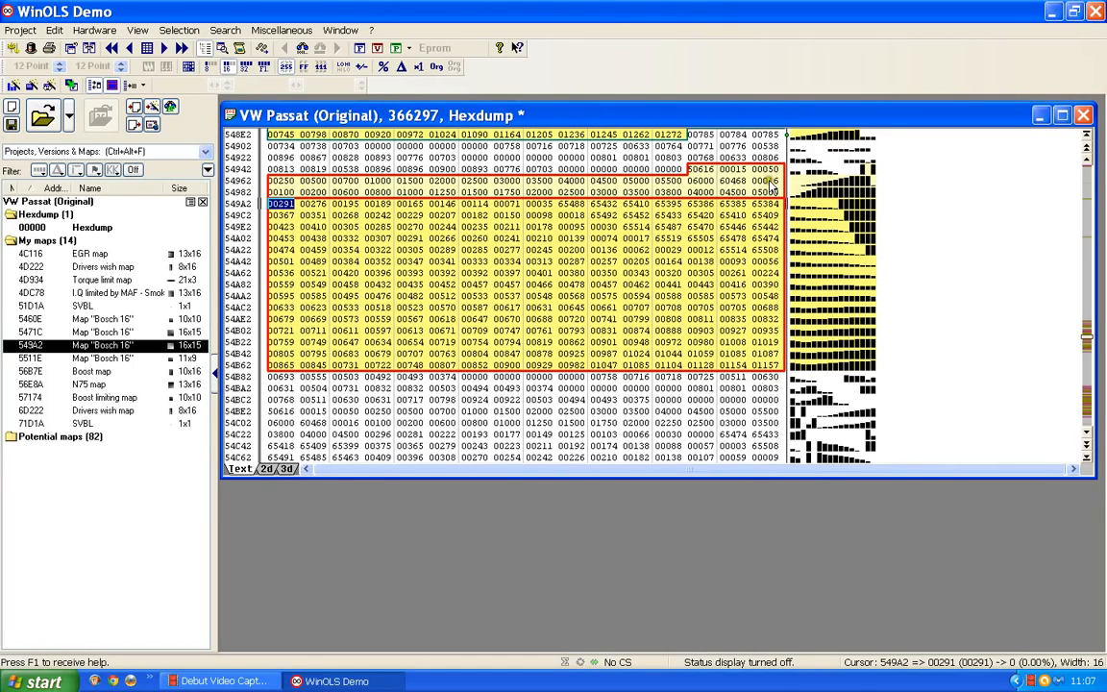
scroll(716, 209, "down", 2)
scroll(716, 210, "down", 16)
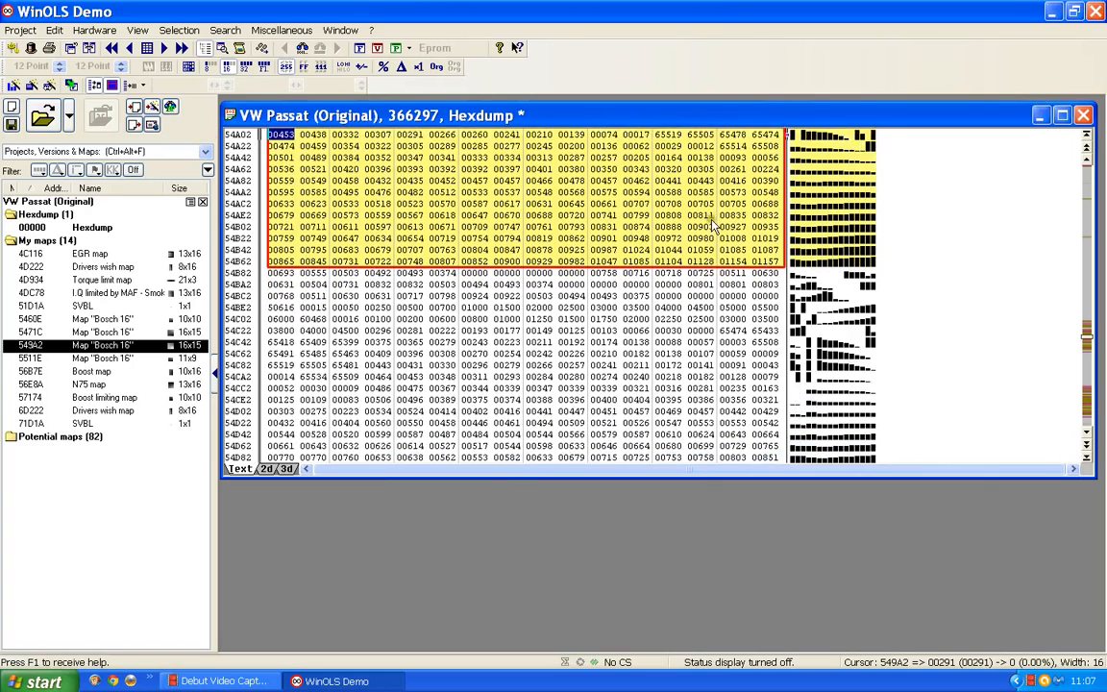
scroll(716, 223, "down", 2)
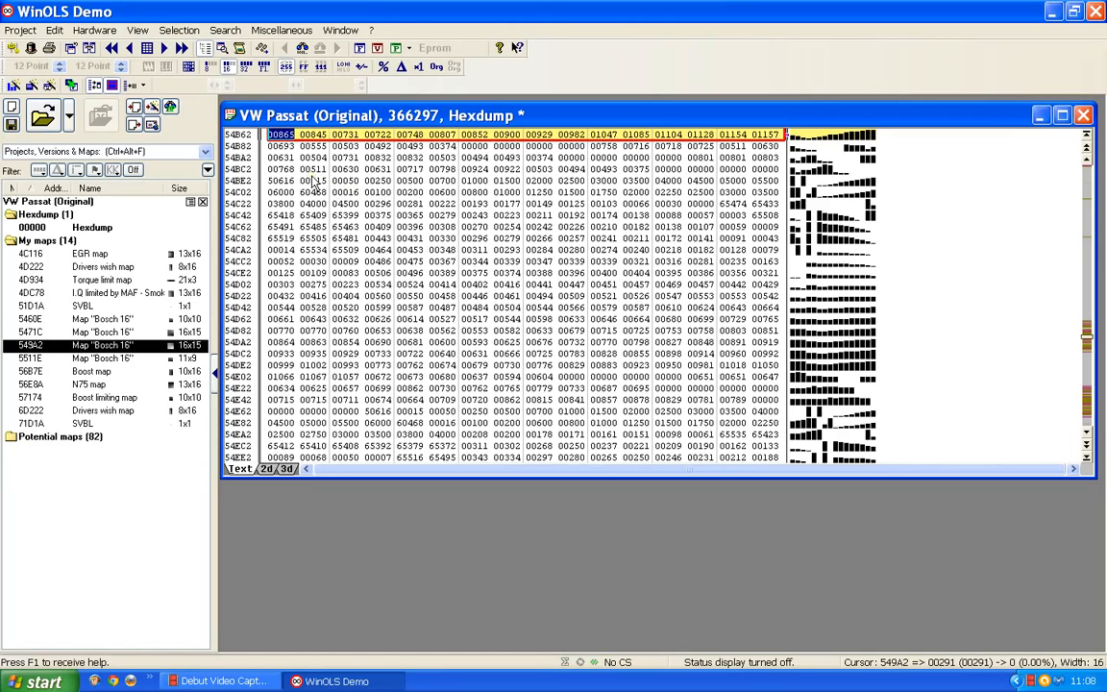
left_click(380, 194)
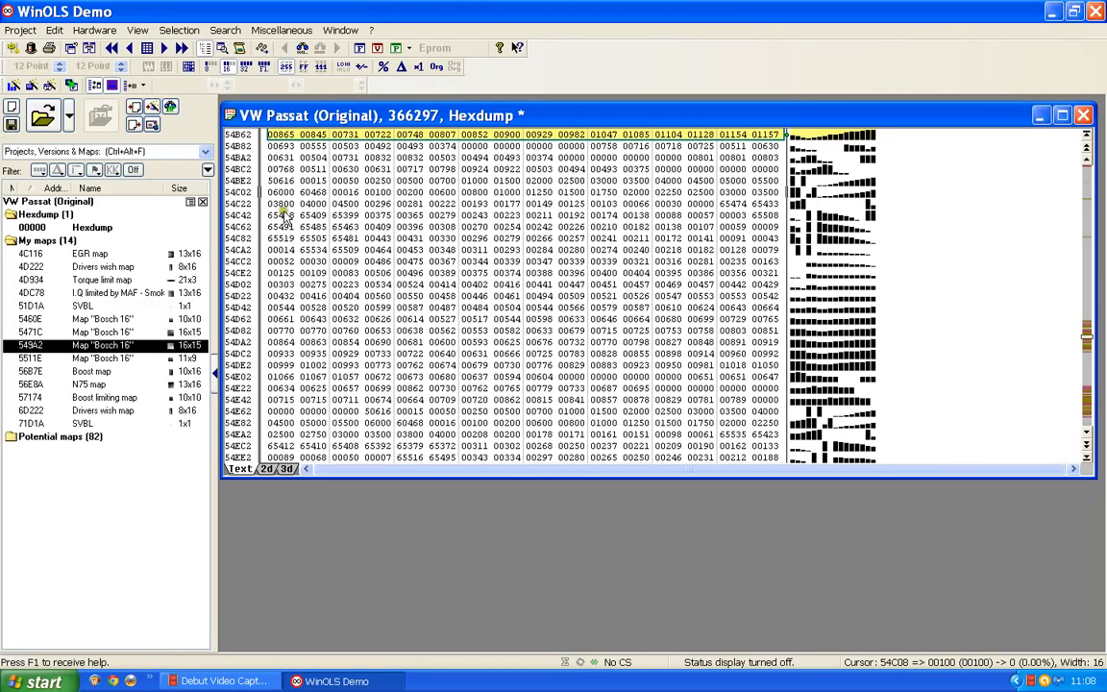
left_click(381, 204)
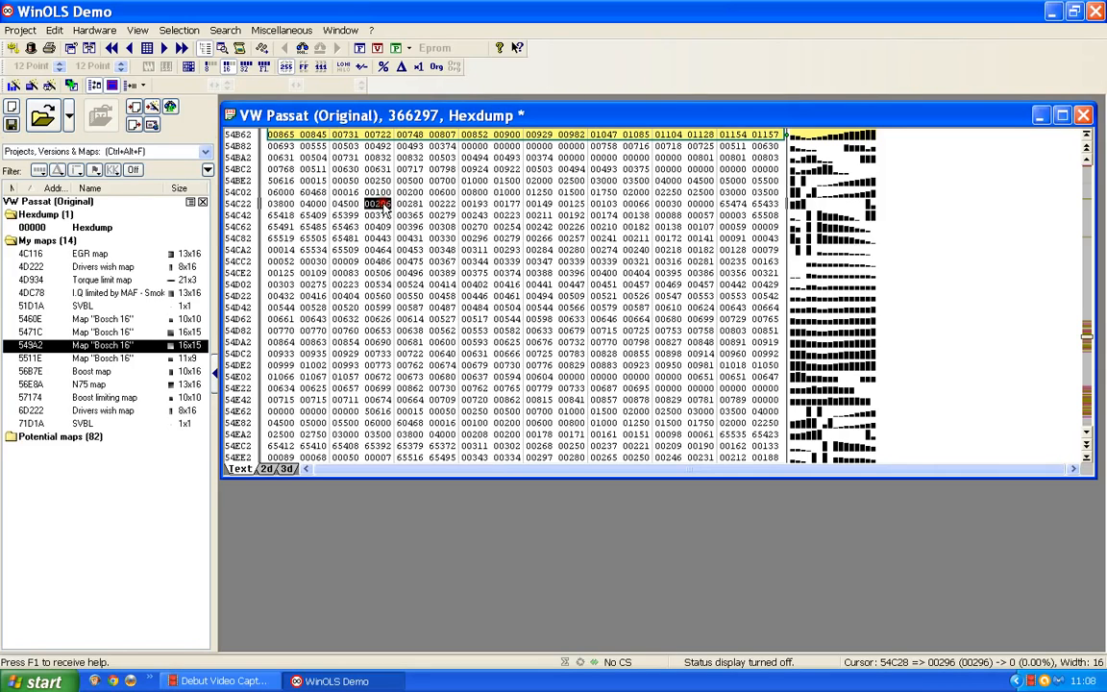
key("ctrl+Right")
key("ctrl+Right")
key("ctrl+Right")
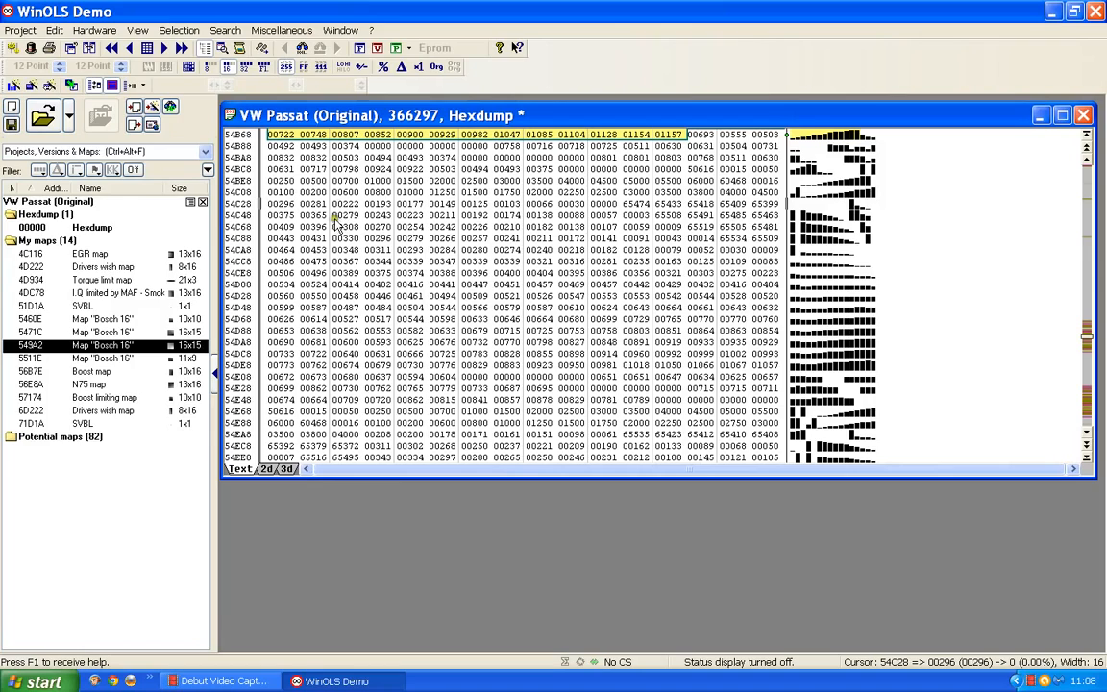
Select the block of 16 columns by 15 rows starting at 54C28 and convert the selection into a map
scroll(342, 240, "down", 1)
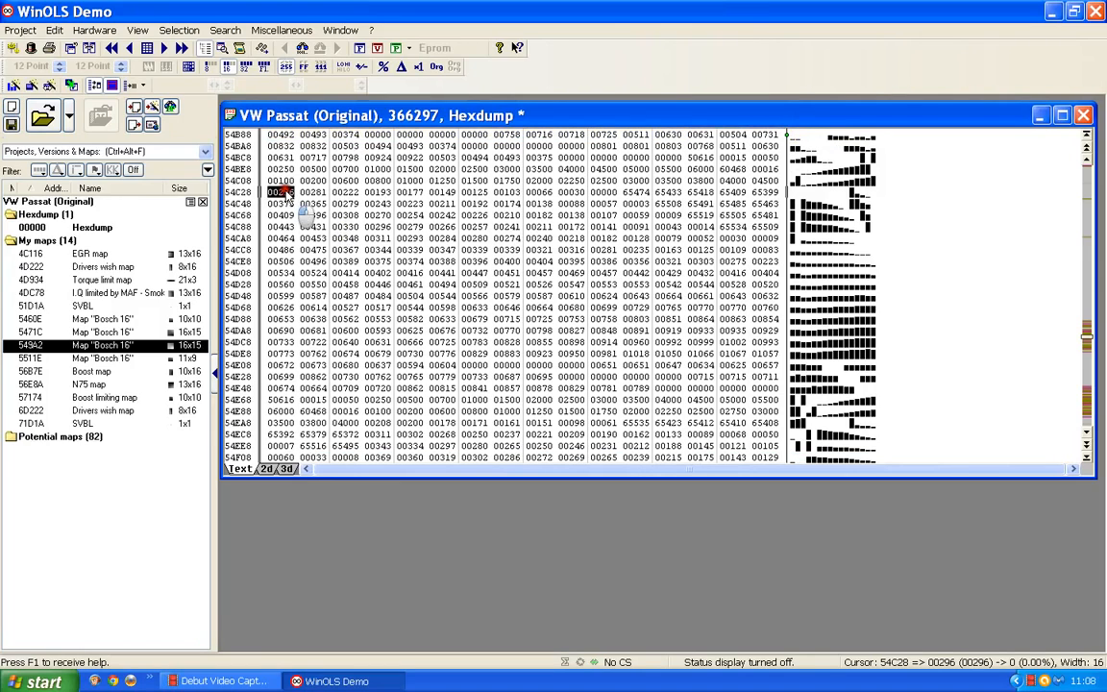
left_click_drag(279, 192, 769, 356)
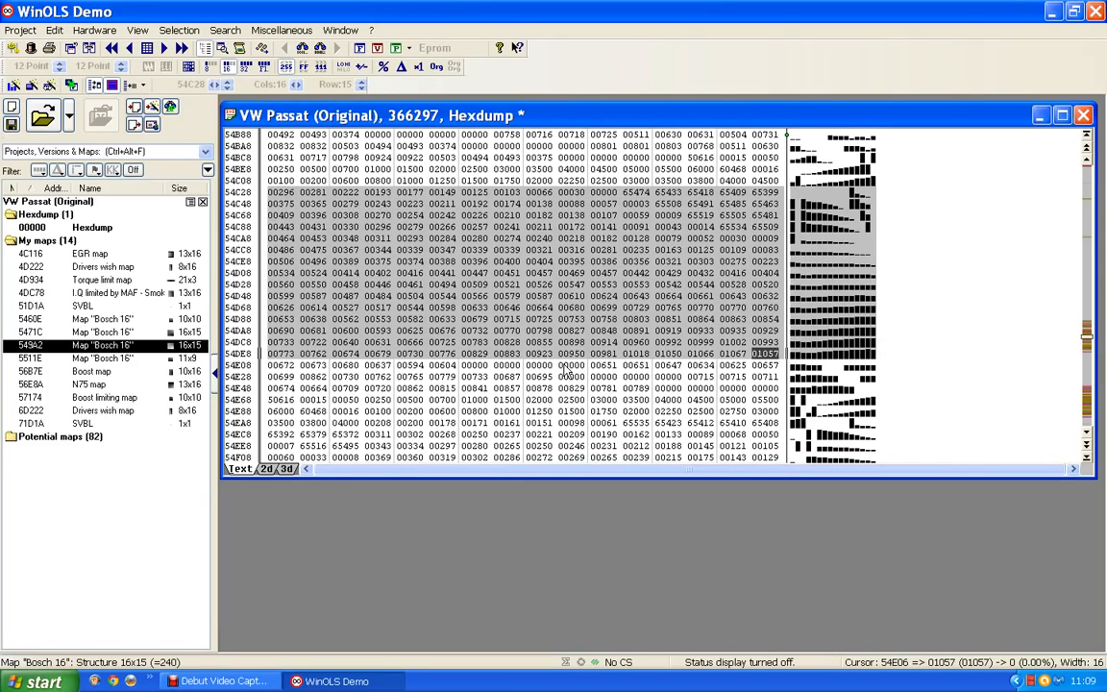
key("k")
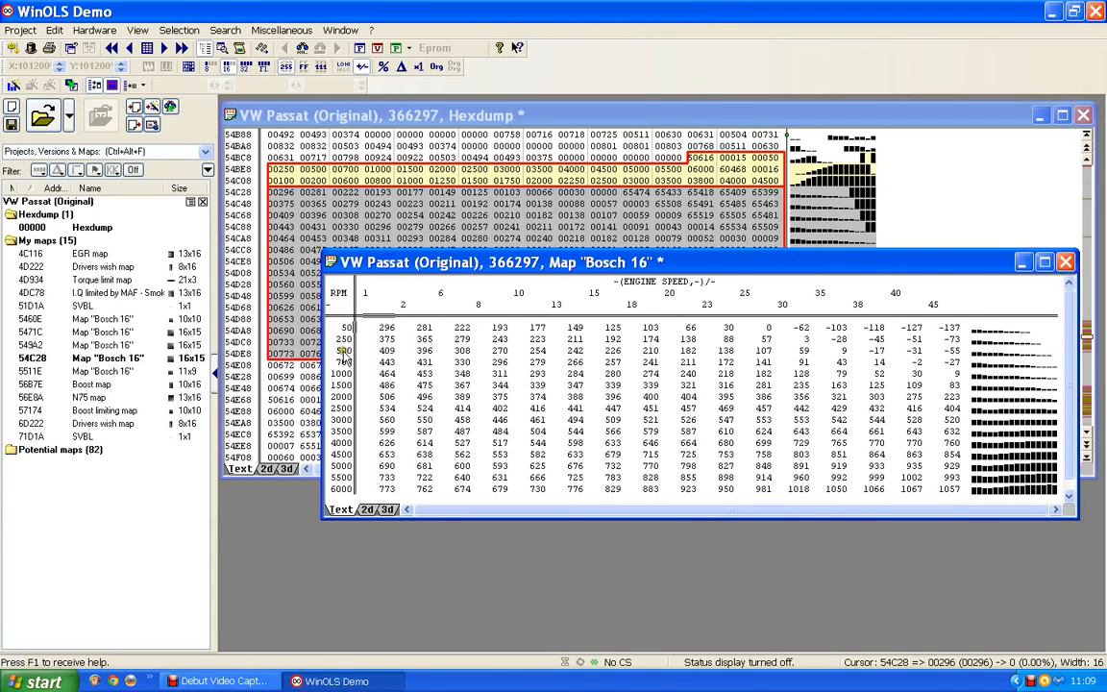
Compare the new map at 54C28 with the 16x15 map at 549A2 in separate windows one above the other, then close both
left_click_drag(589, 259, 509, 350)
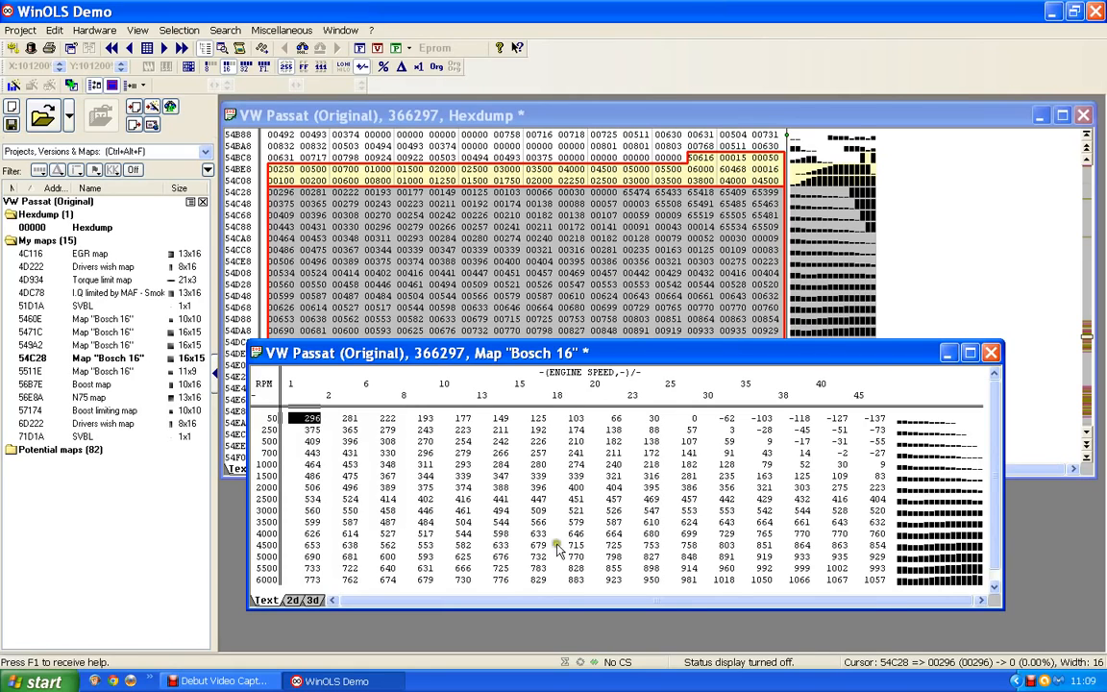
left_click(553, 240)
scroll(553, 240, "up", 4)
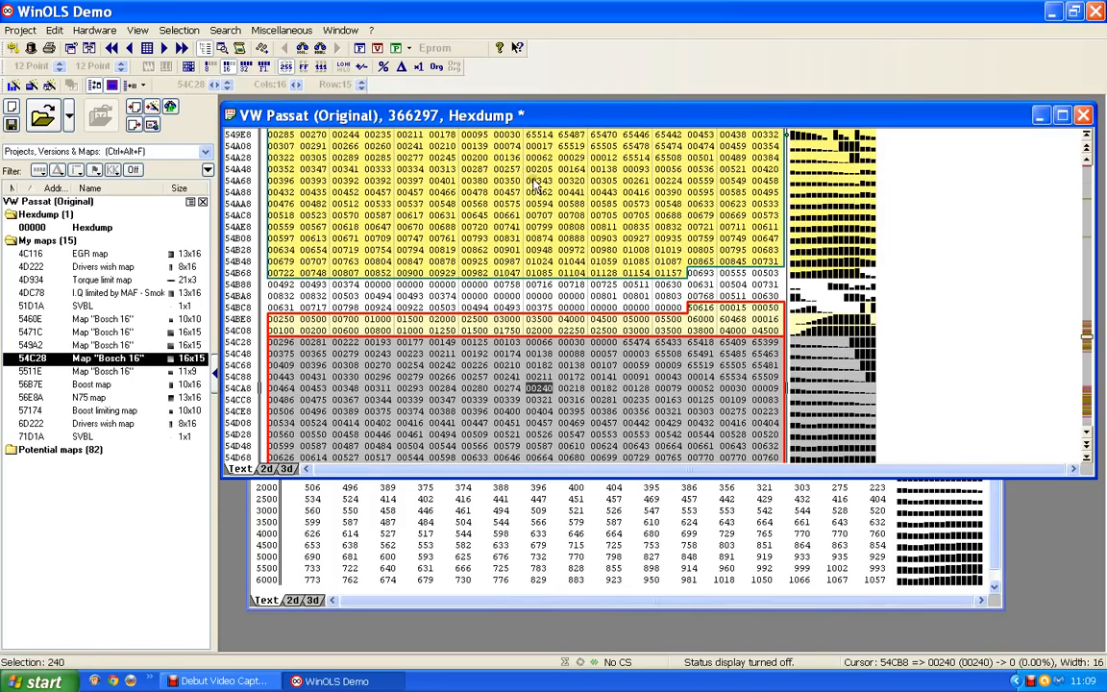
double_click(537, 186)
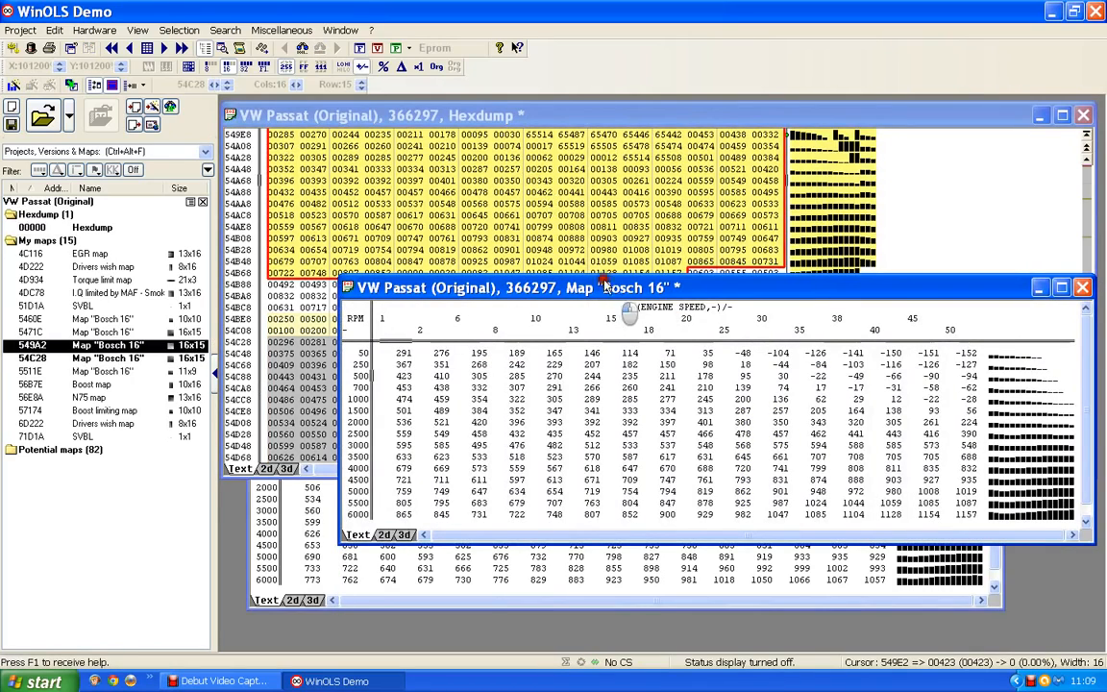
left_click_drag(611, 289, 554, 95)
left_click(581, 543)
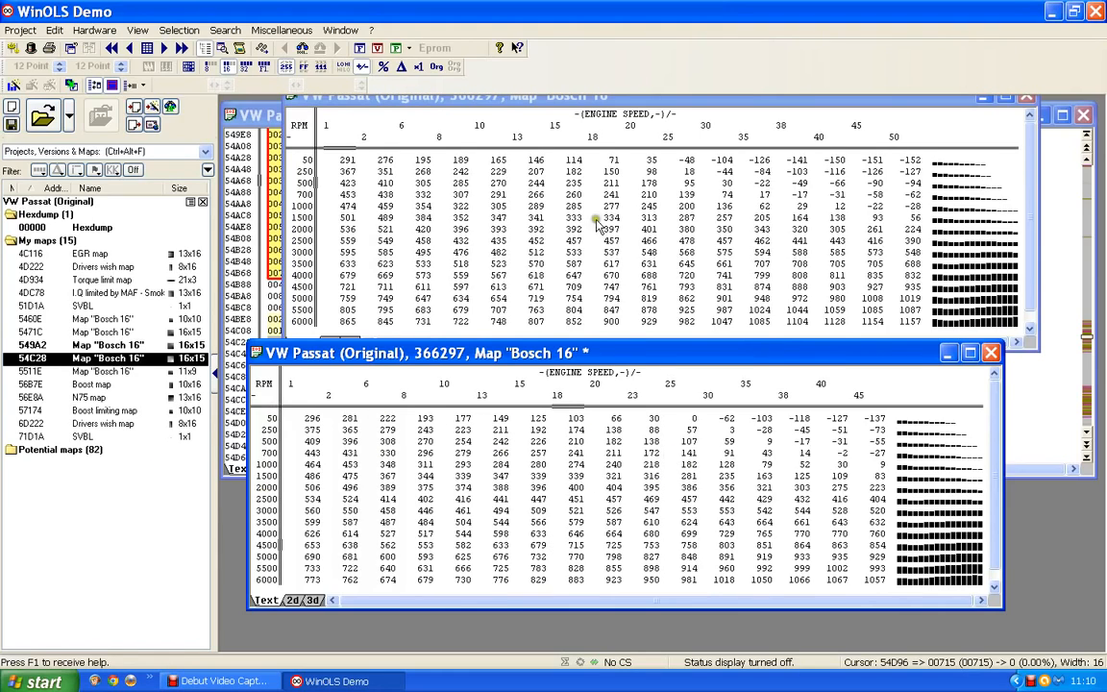
left_click(1028, 96)
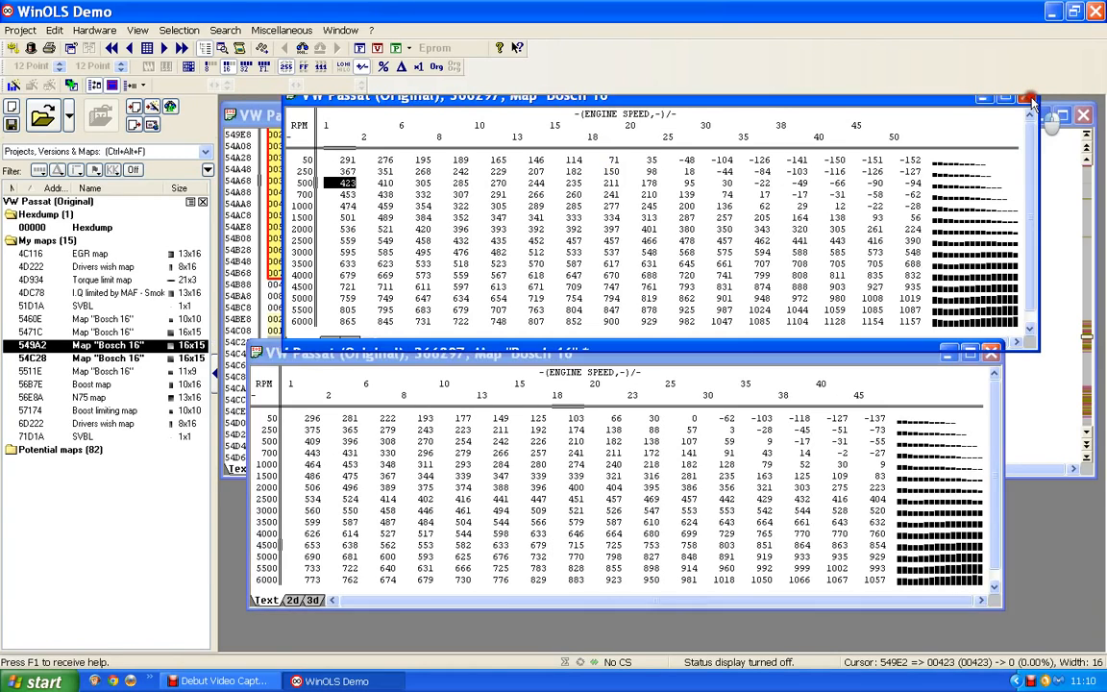
left_click(991, 352)
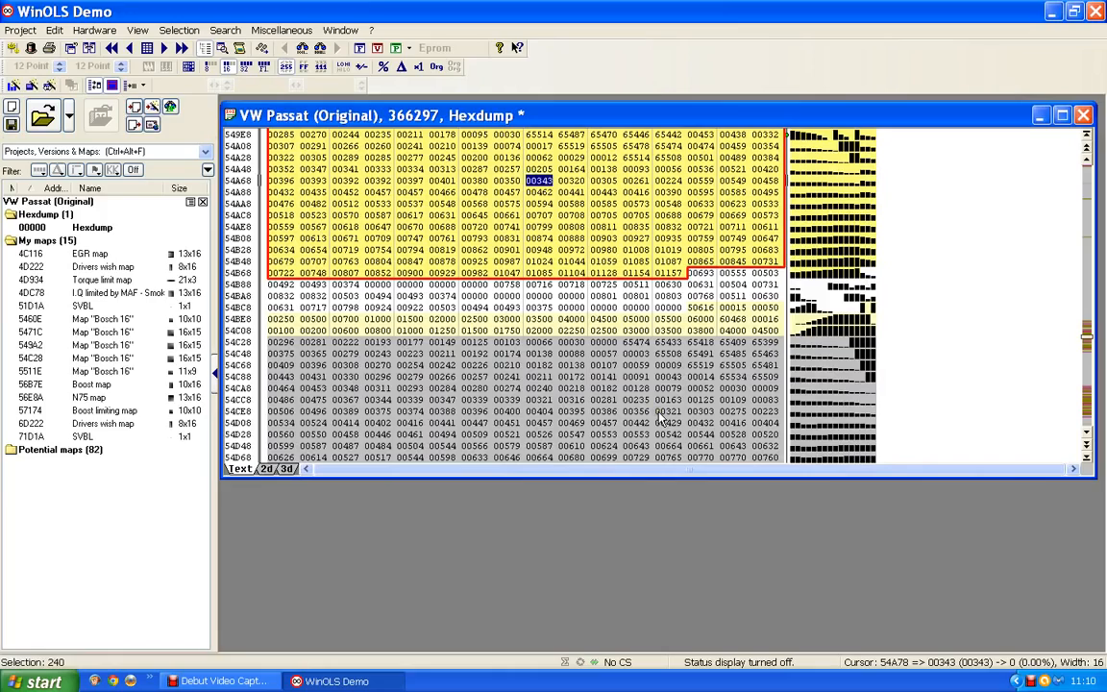
Clear the selection and shift the hexdump alignment so the first value of the next undetected map, at address 54EAE, starts a row
key("Escape")
scroll(481, 397, "down", 7)
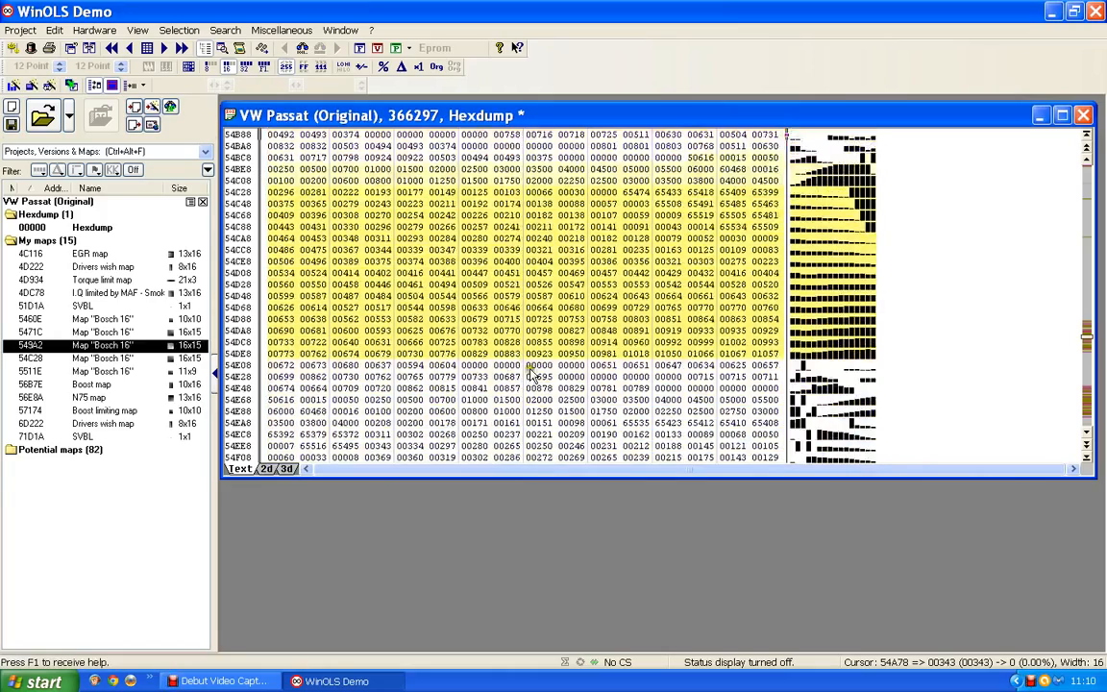
scroll(532, 367, "down", 3)
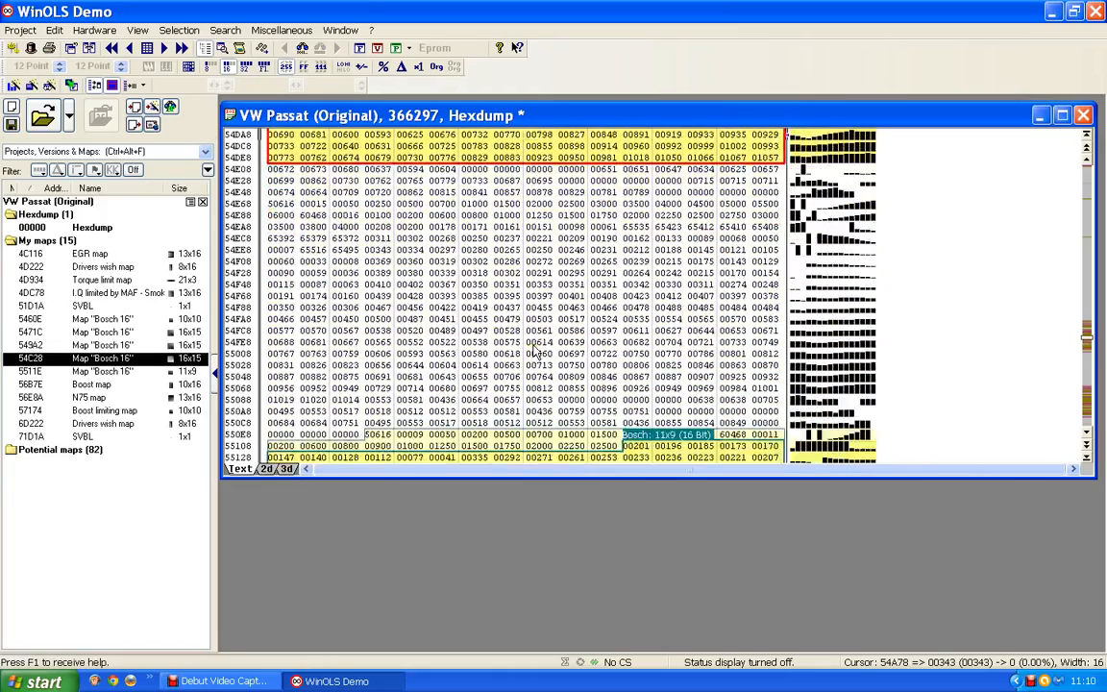
scroll(534, 347, "up", 1)
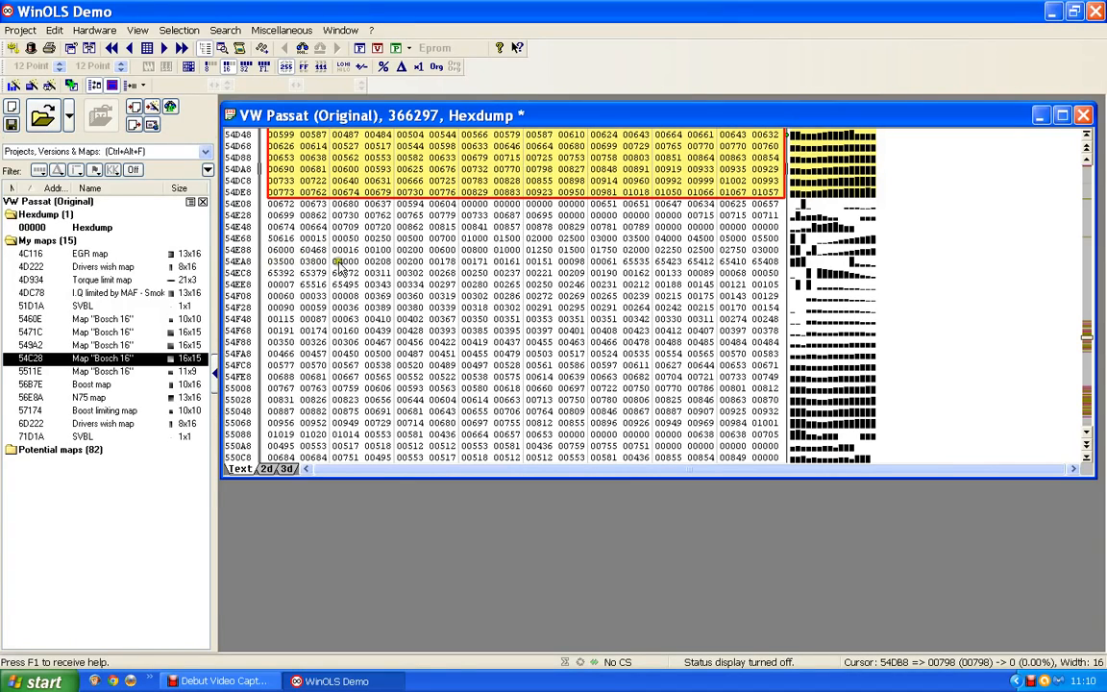
left_click(379, 261)
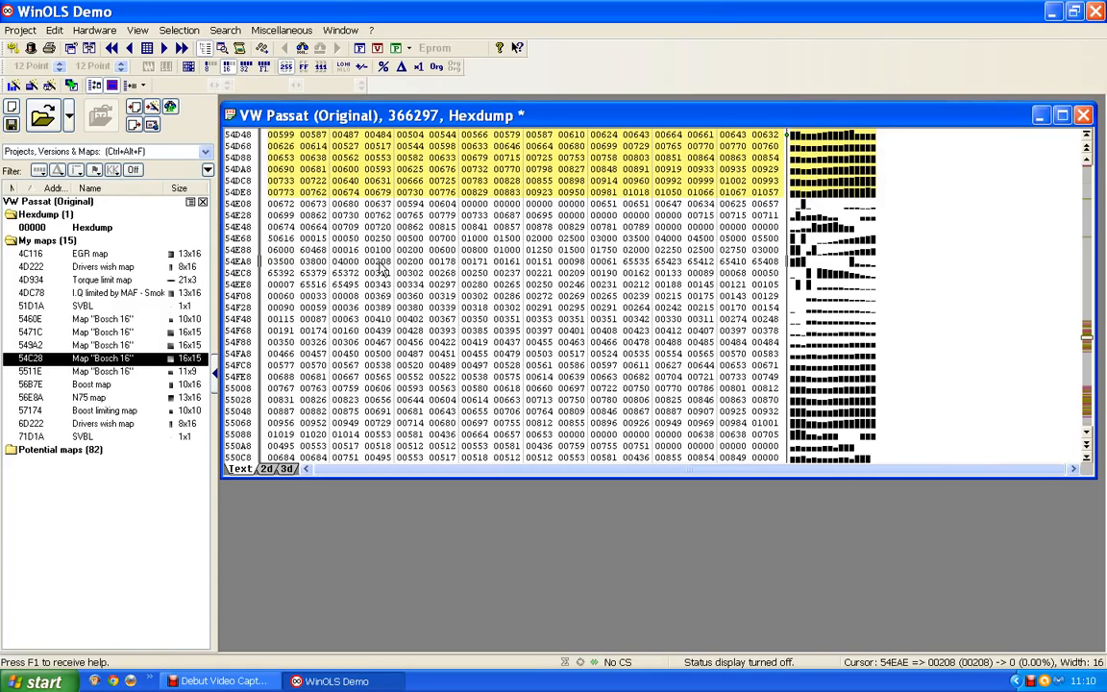
key("ctrl+Left")
key("ctrl+Left")
key("ctrl+Left")
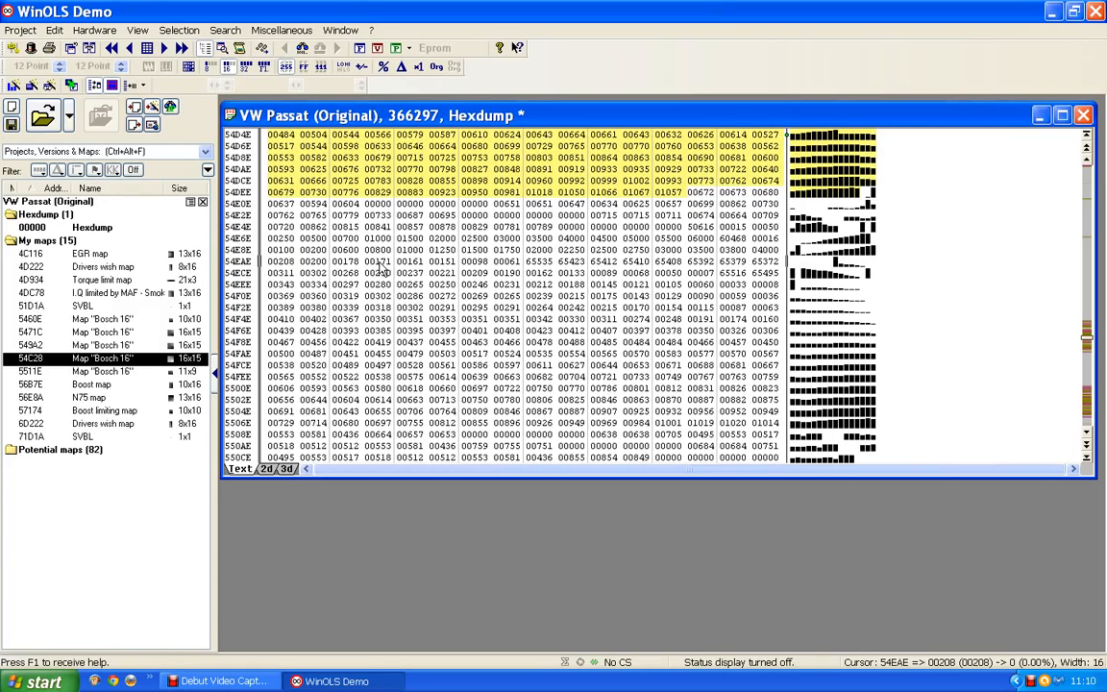
Convert the block of 16 columns by 15 rows starting at 54EAE into a map, close its window and clear the selection
scroll(359, 241, "down", 1)
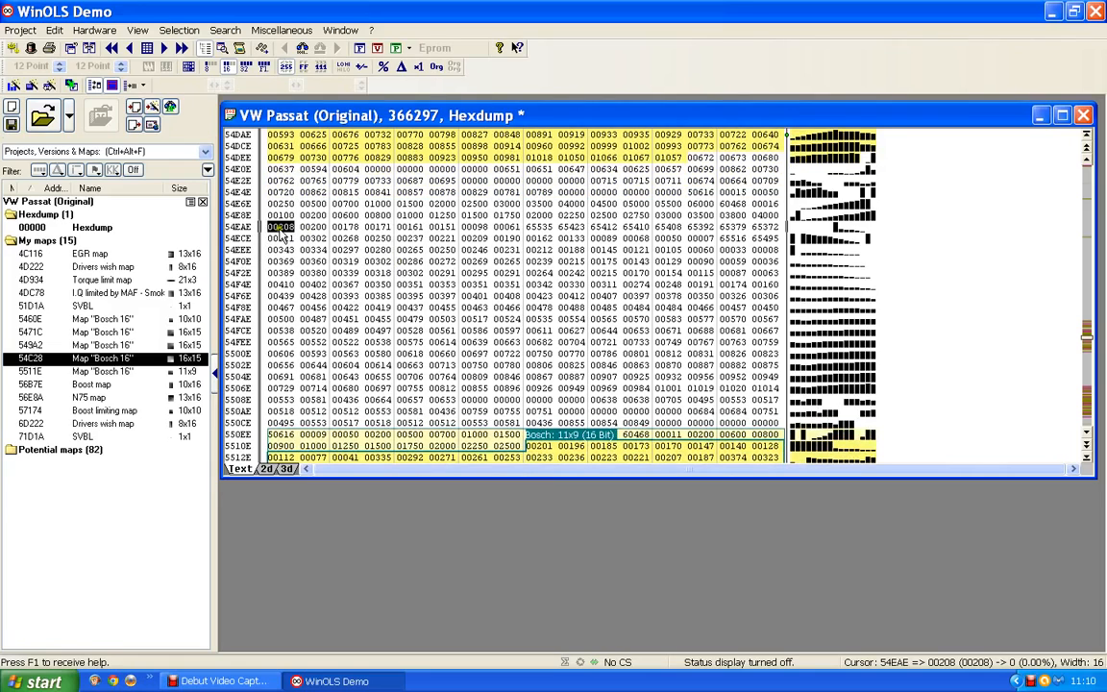
left_click_drag(281, 235, 763, 394)
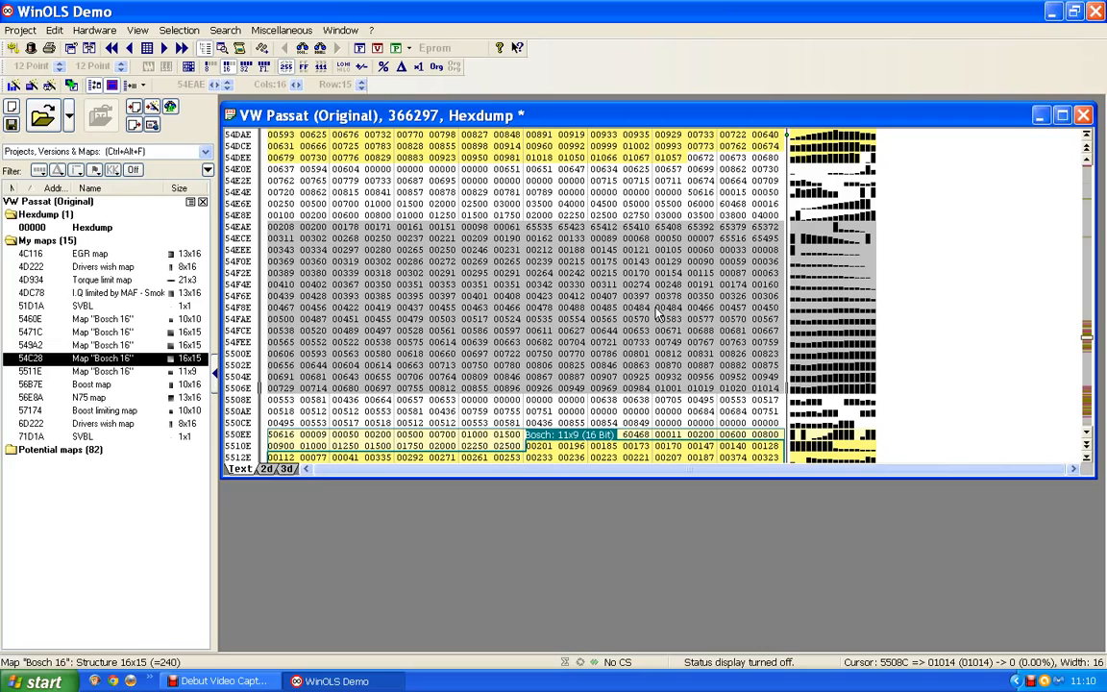
left_click(190, 32)
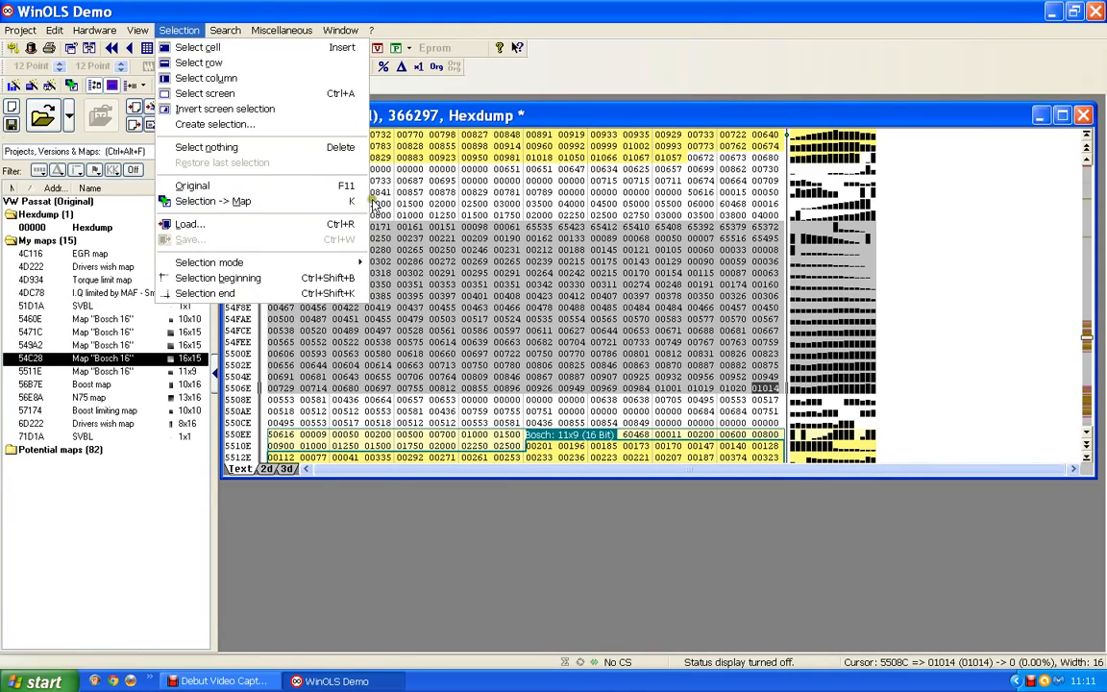
left_click(441, 604)
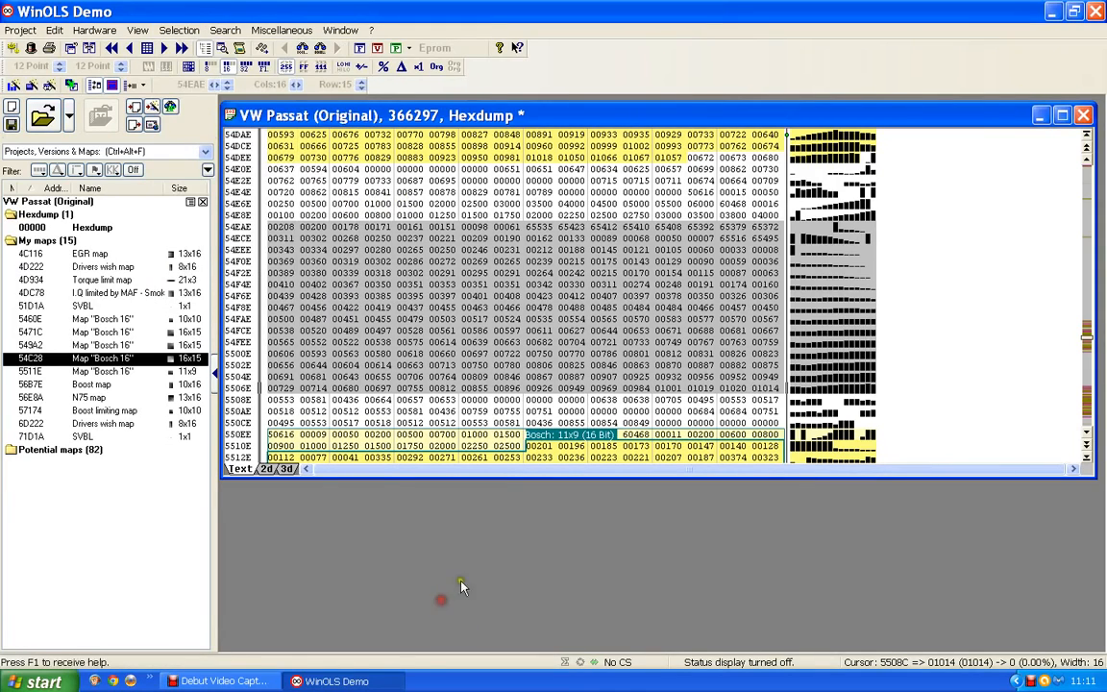
key("k")
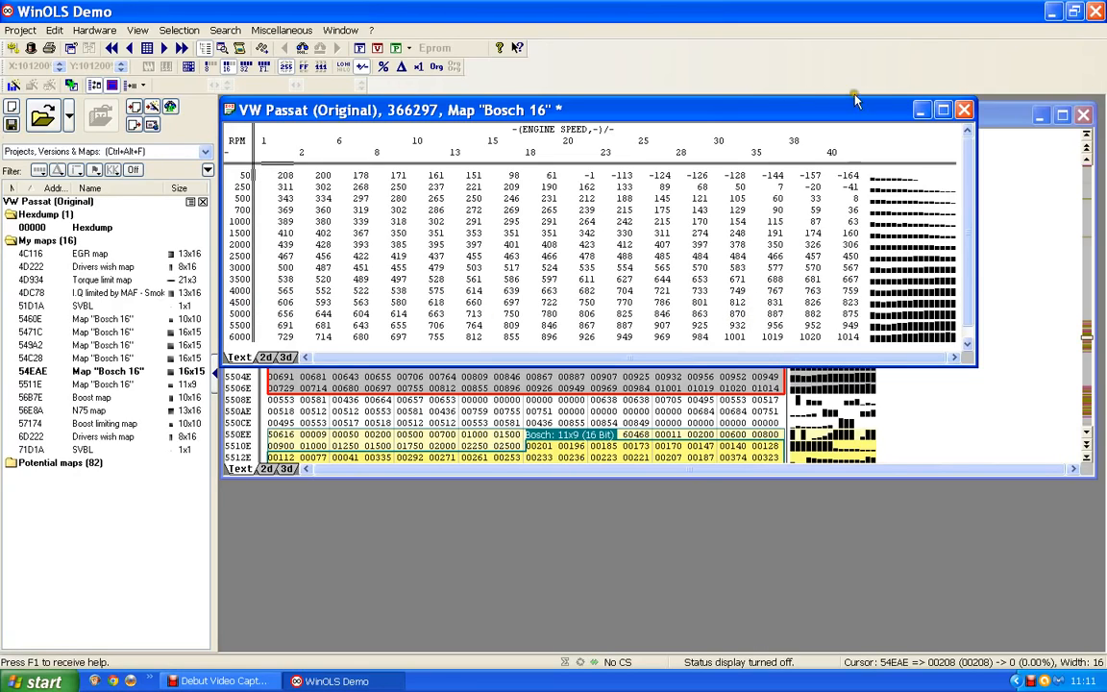
left_click(965, 111)
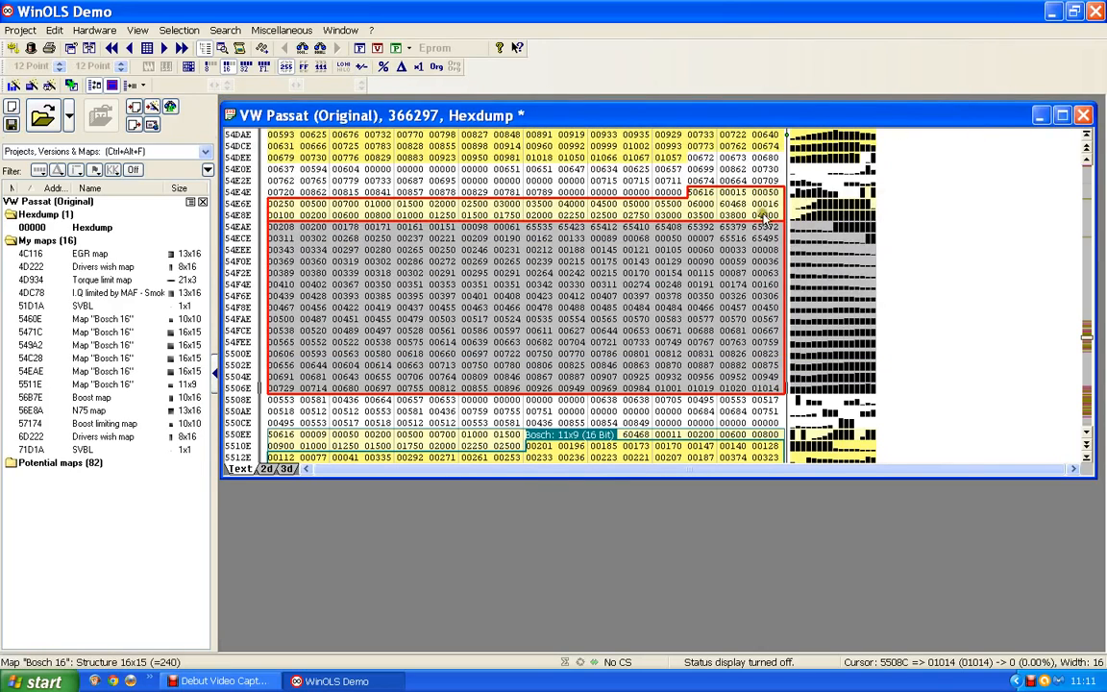
left_click(610, 277)
left_click(616, 281)
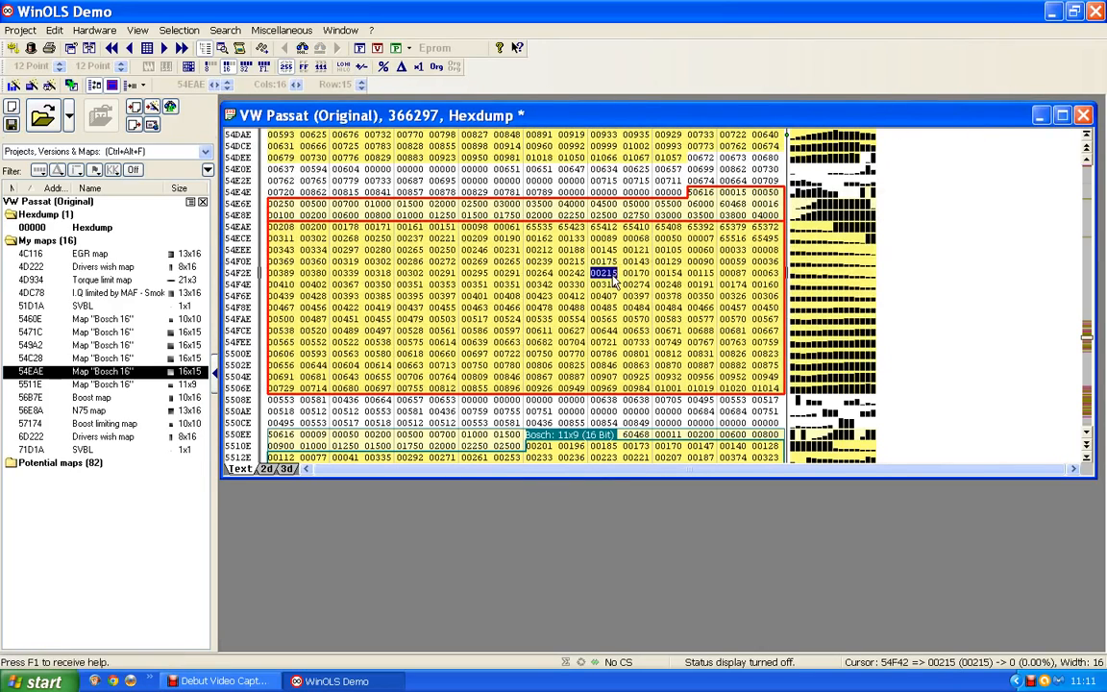
Review the group of marked maps in the hexdump, from the 16x15 map at 54EAE back to the 10x10 map at 5460E
scroll(615, 281, "up", 10)
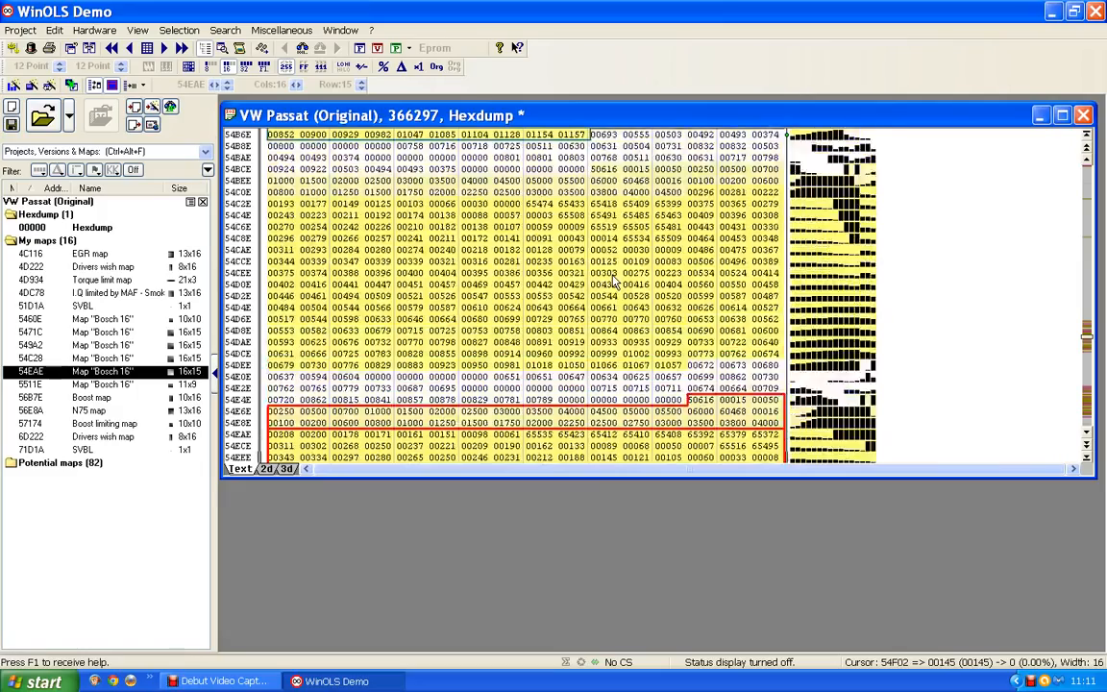
scroll(615, 281, "up", 12)
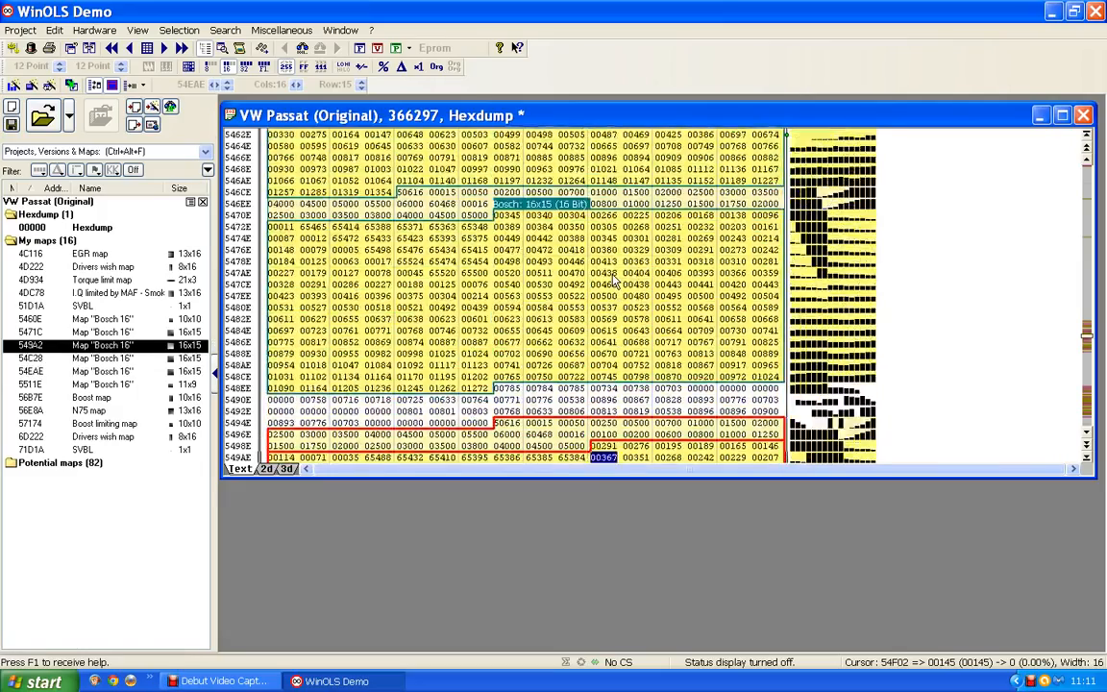
scroll(616, 281, "up", 2)
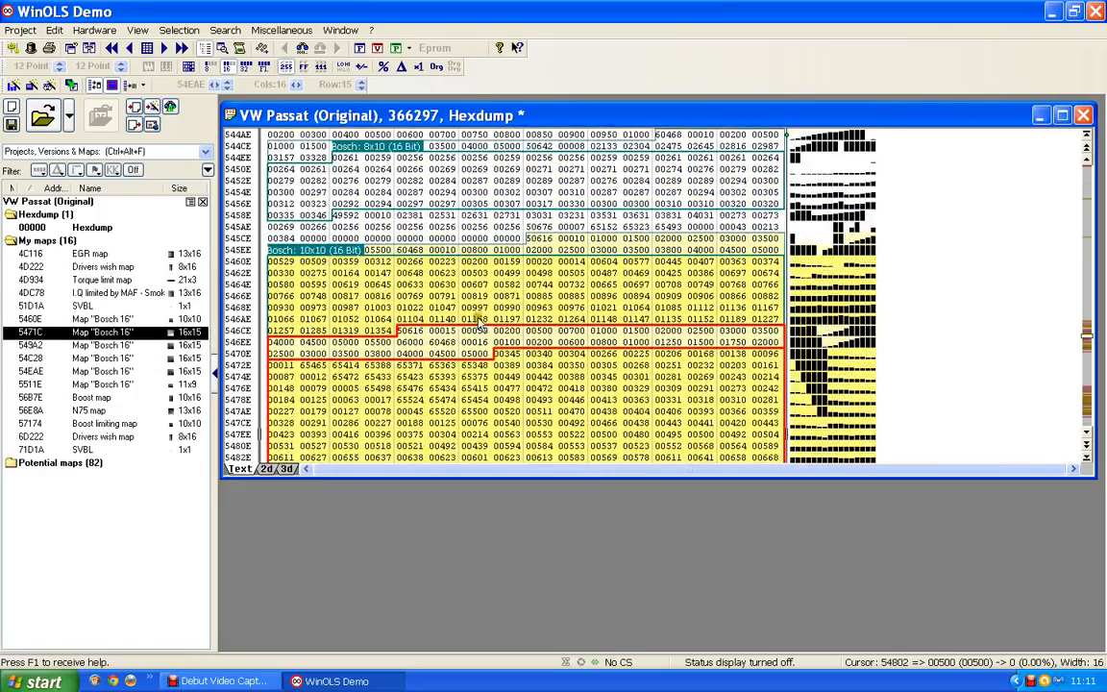
scroll(485, 306, "down", 3)
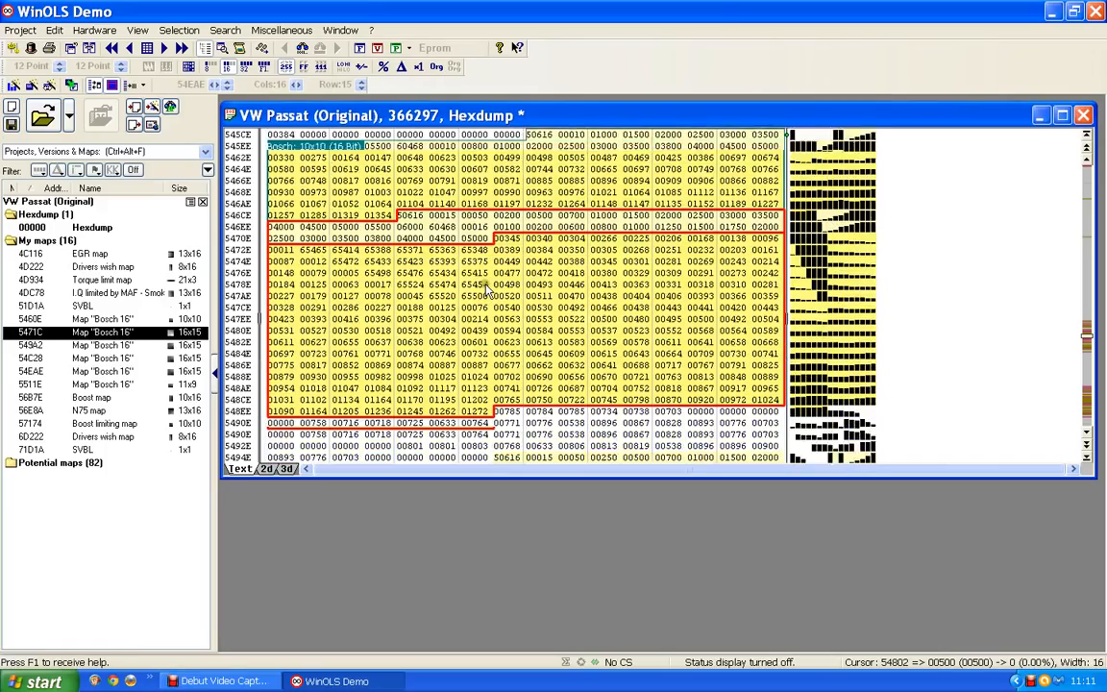
scroll(488, 293, "down", 6)
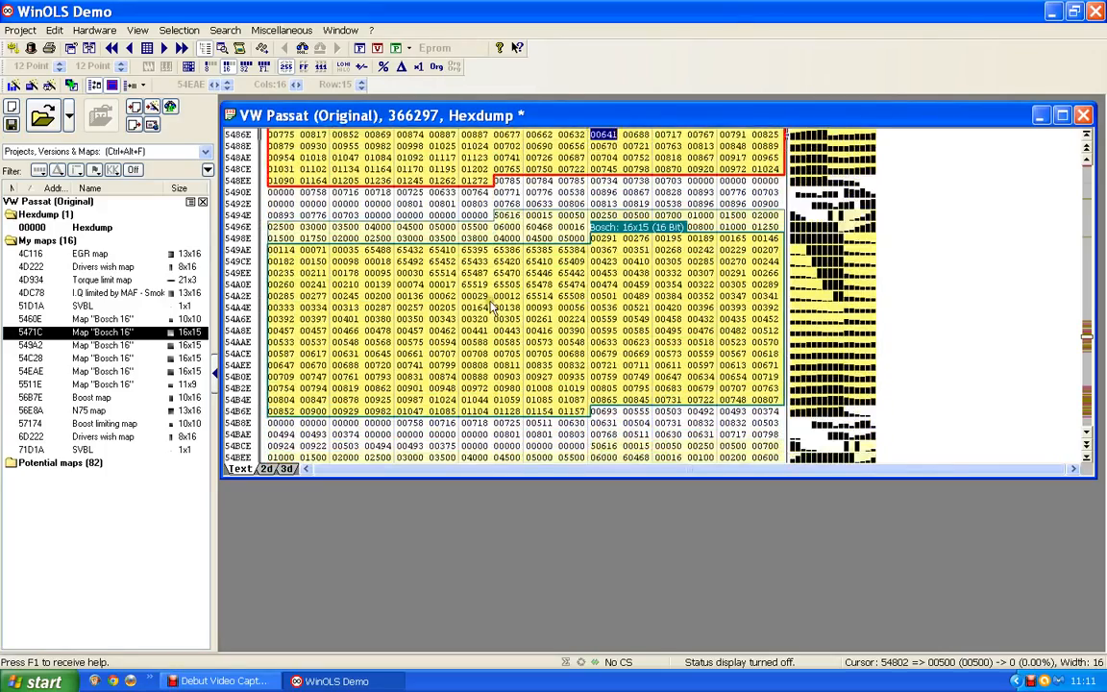
scroll(492, 305, "up", 9)
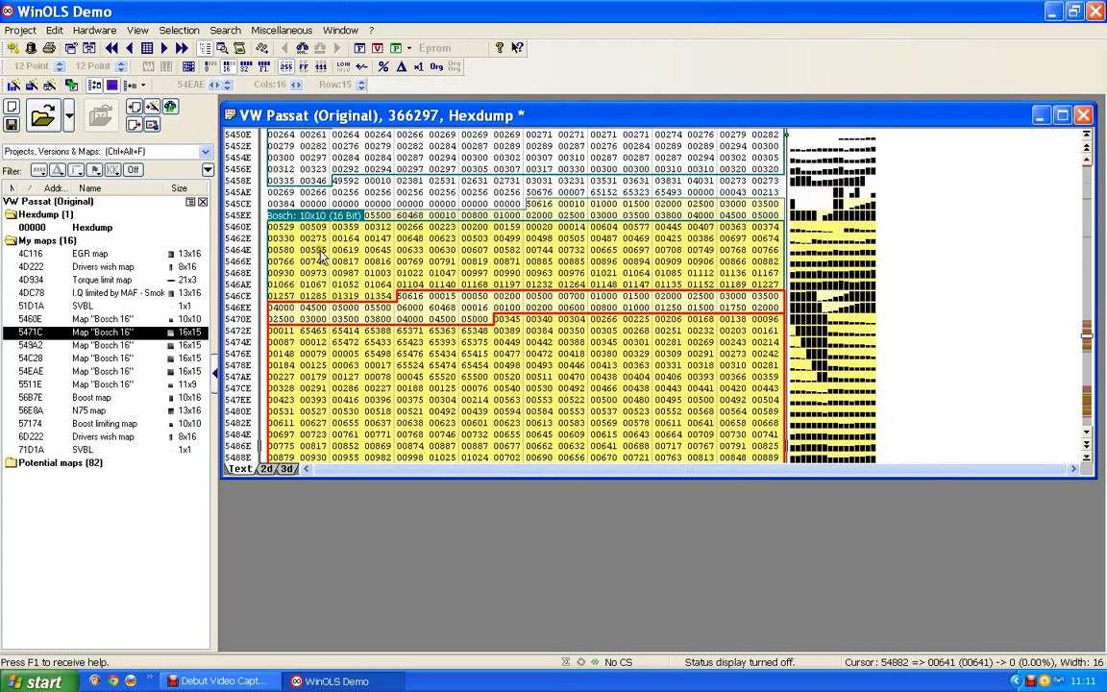
Rename the 10x10 map at 5460E as "Doration 0" and close its window
double_click(292, 229)
key("ctrl+e")
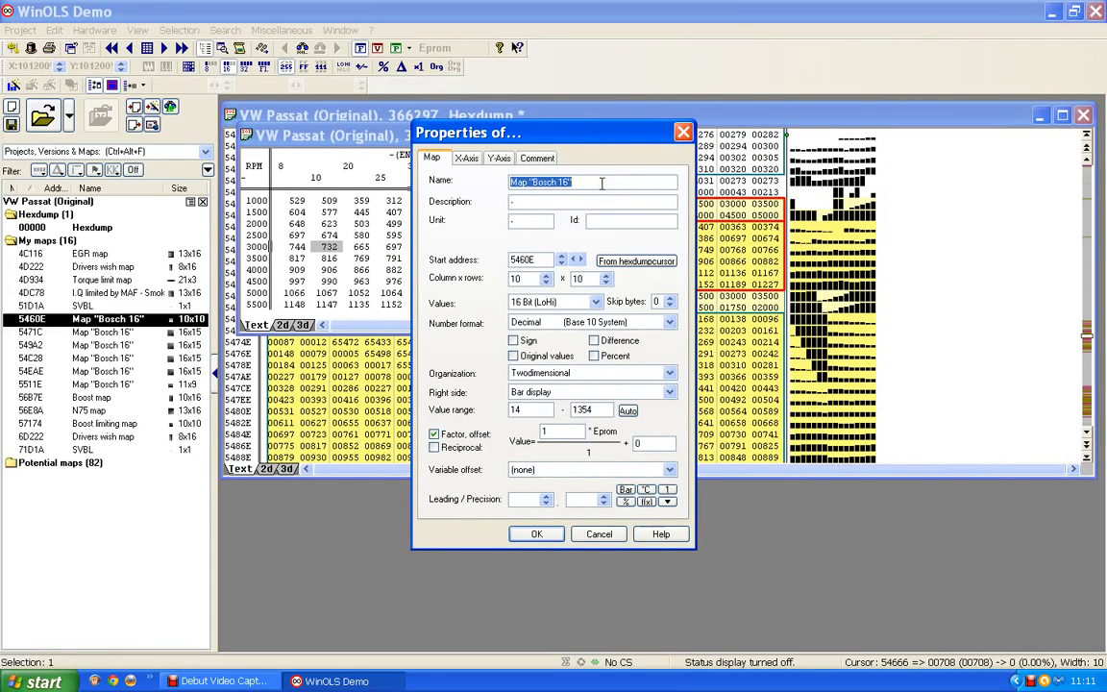
type("Dorat")
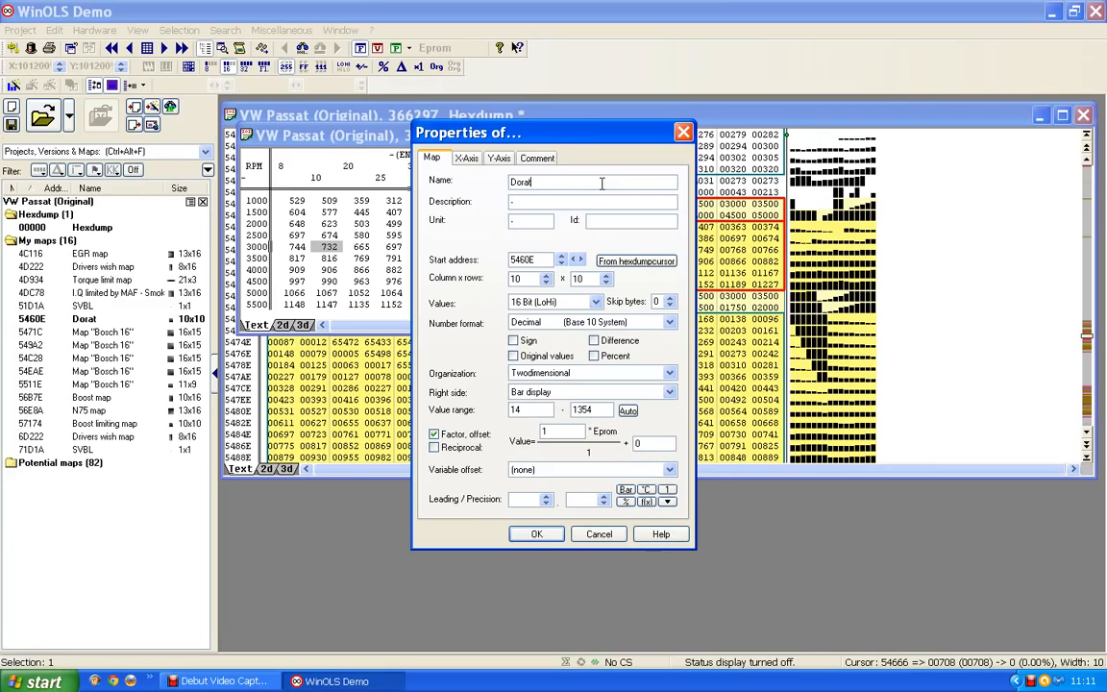
type("ion 0")
left_click(562, 533)
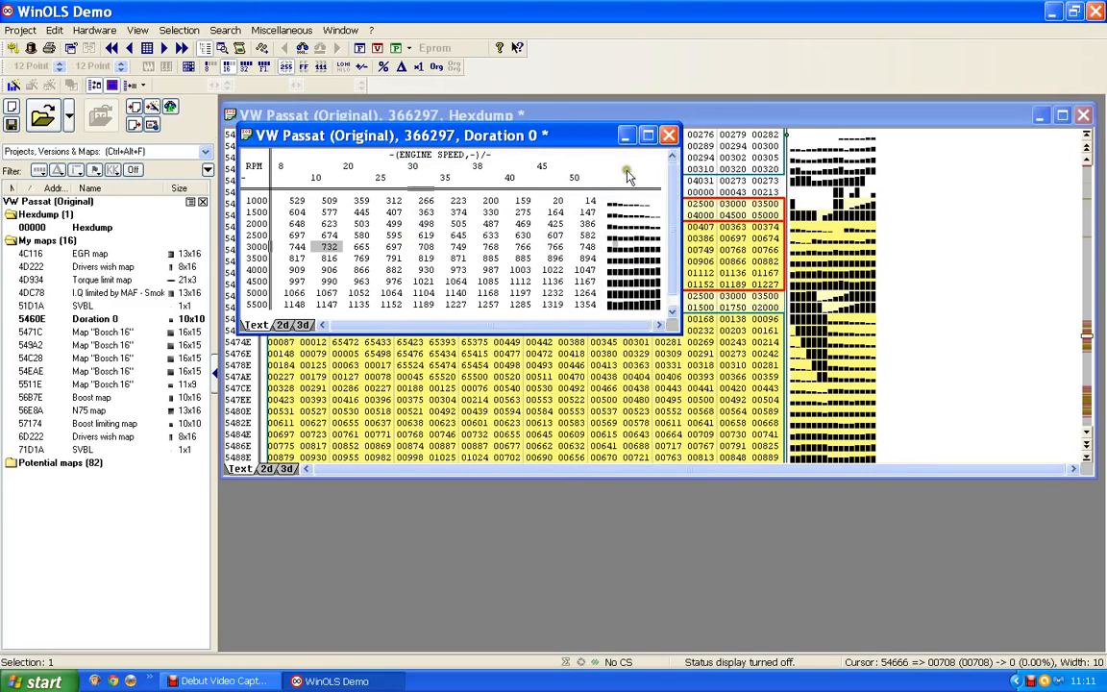
left_click(669, 135)
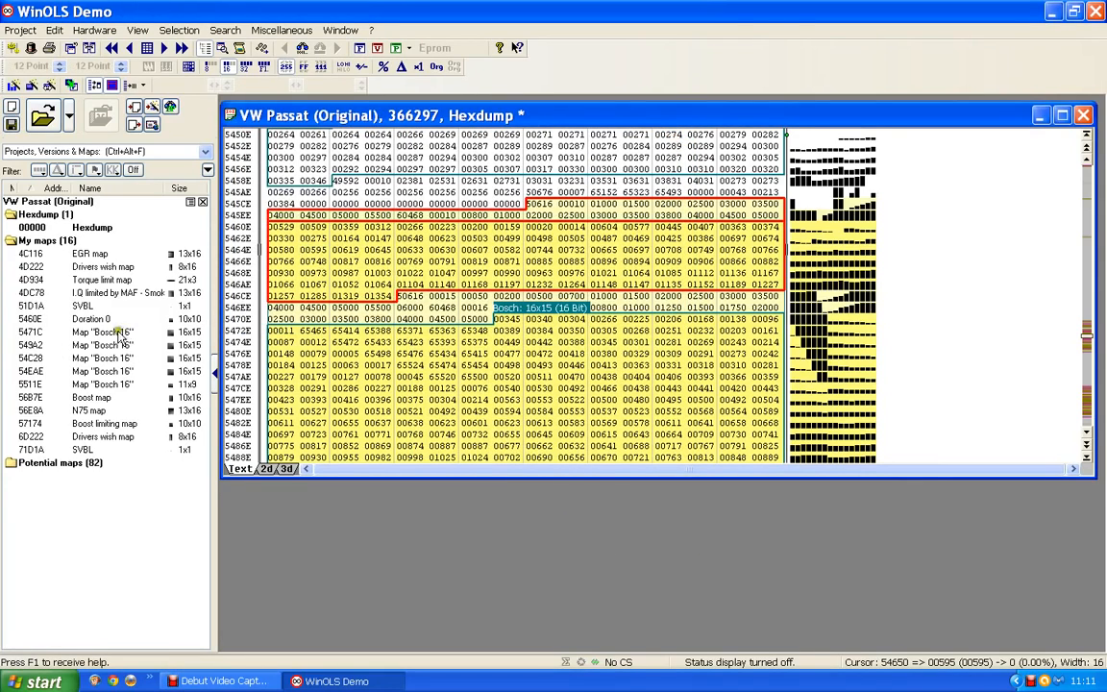
Rename the 16x15 map at 5471C as "Duration 1"
left_click(109, 332)
double_click(109, 331)
double_click(491, 304)
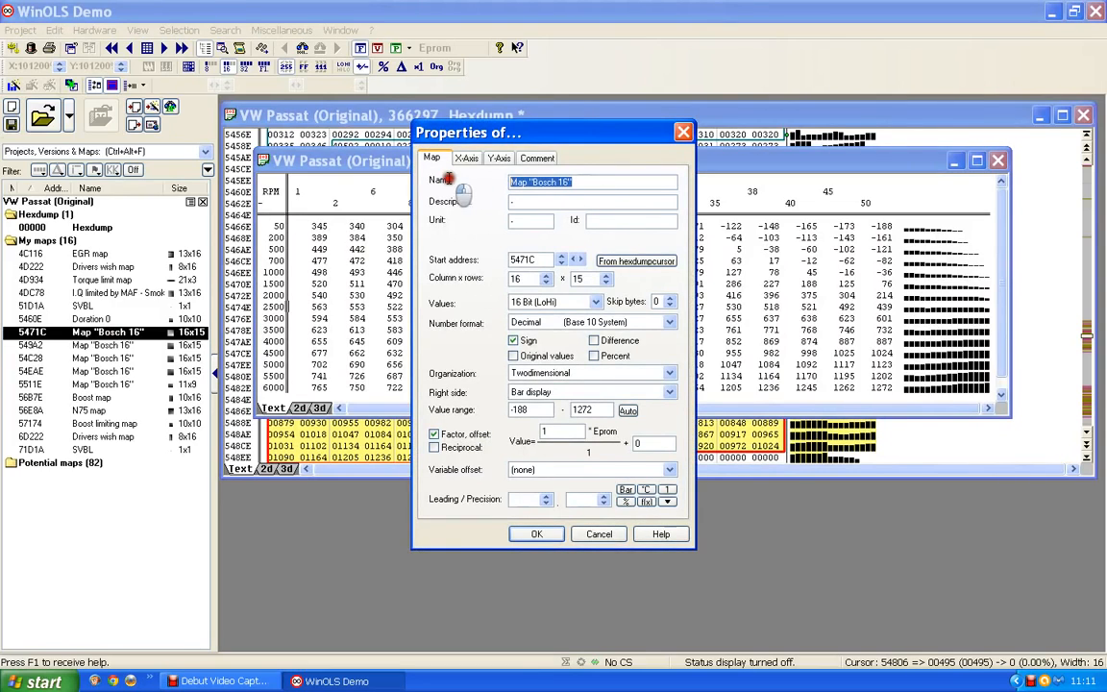
type("Dur")
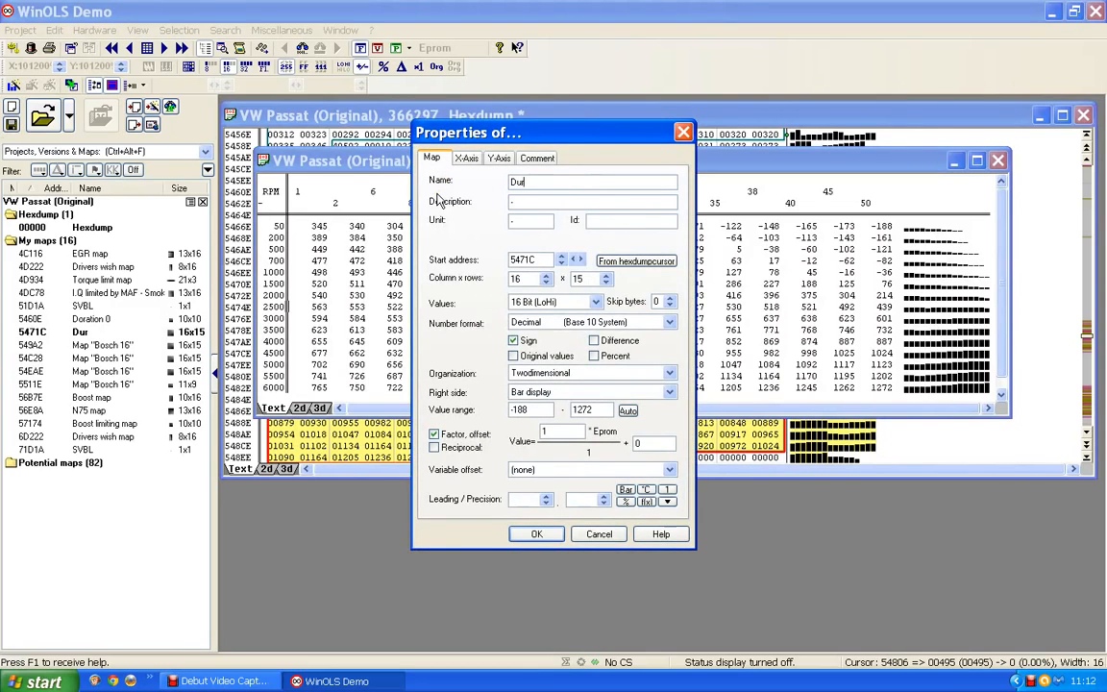
type("ation 1")
key("Return")
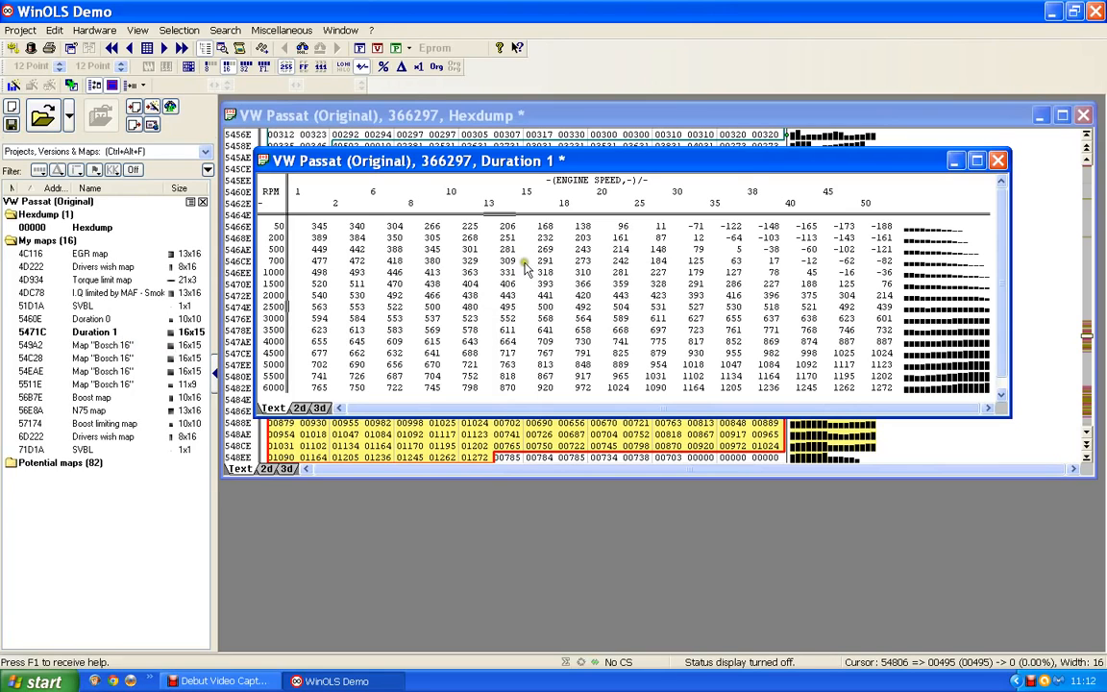
Rename the 16x15 map at 549A2 as "Duration 2" and close its window
double_click(108, 348)
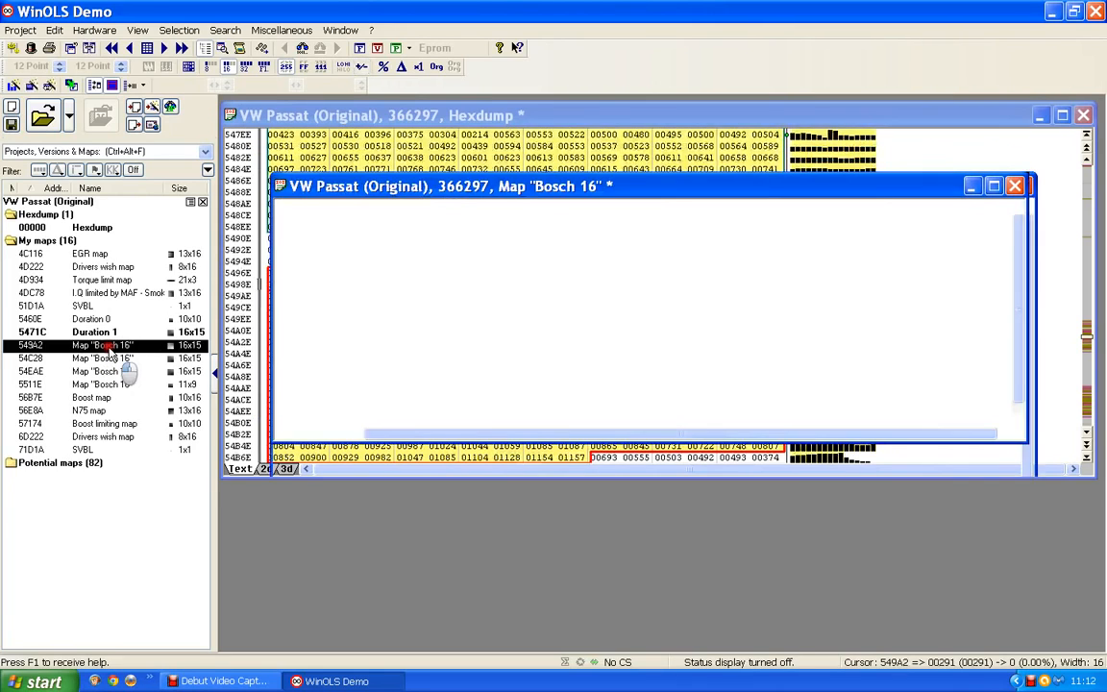
key("p")
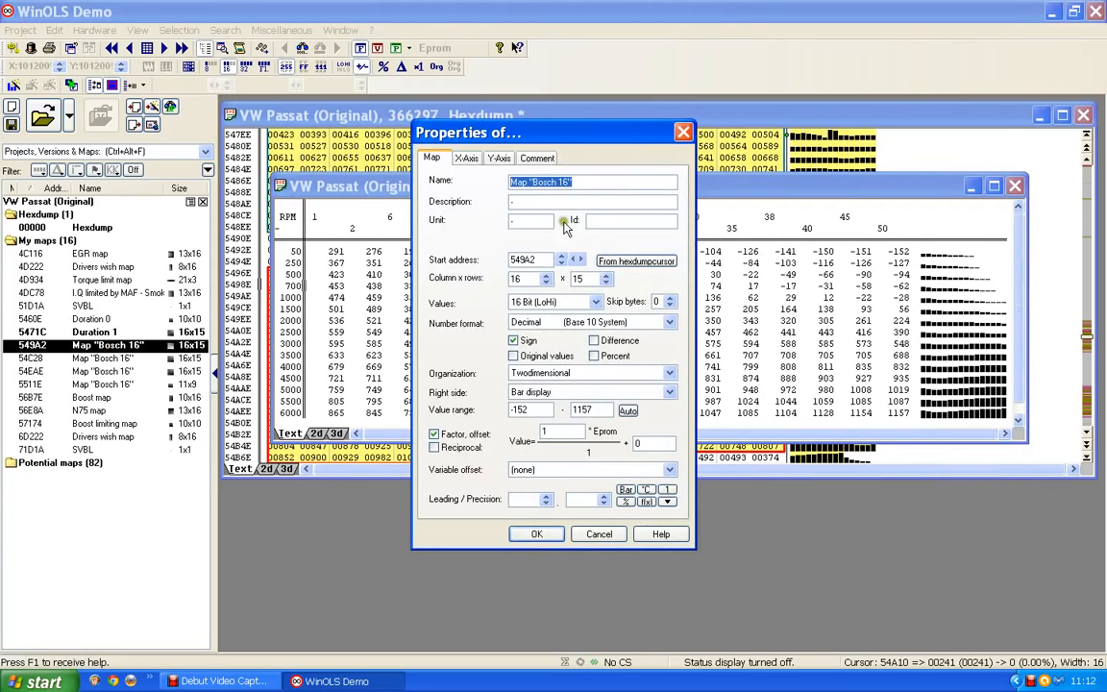
type("D")
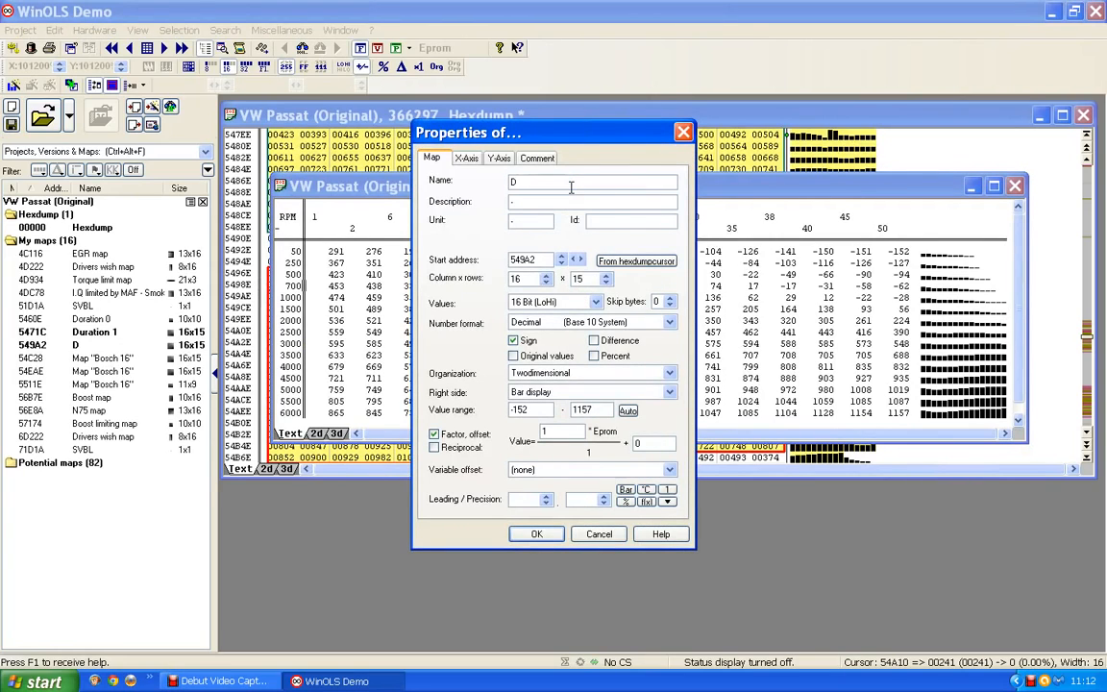
type("uration 2")
key("Return")
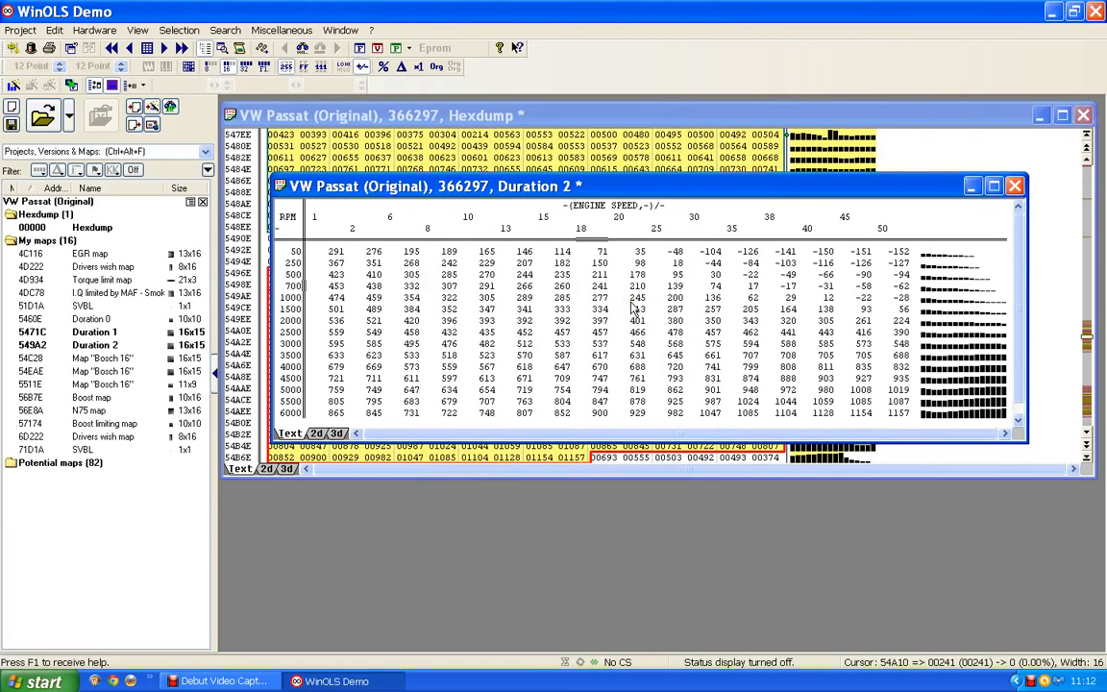
left_click(1017, 187)
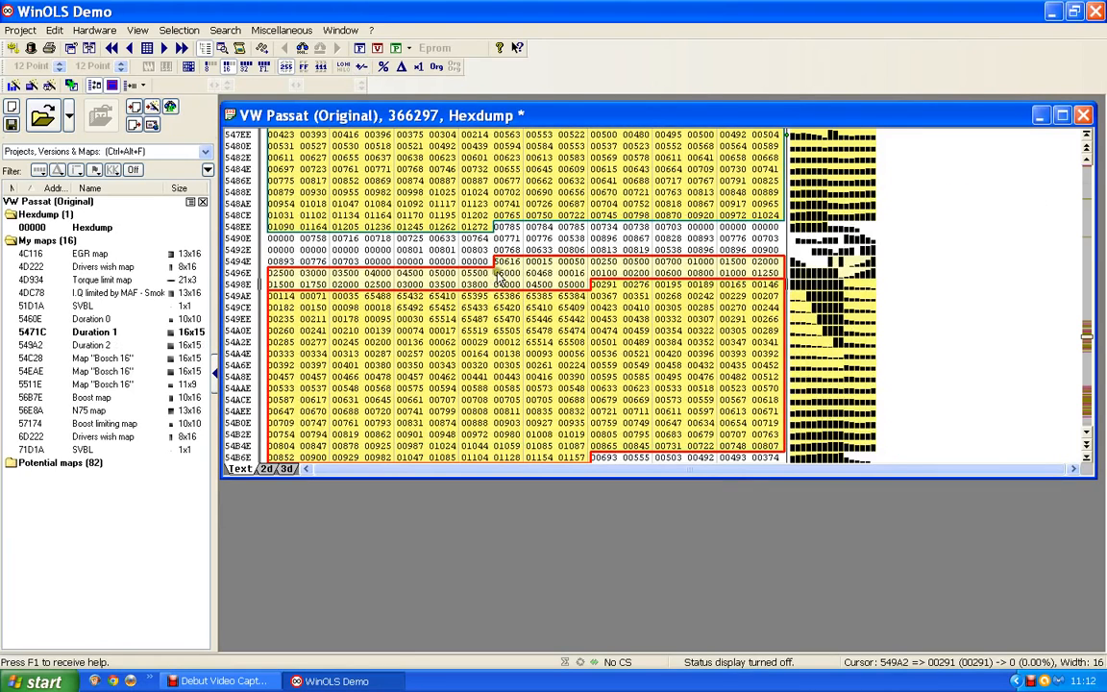
Rename the 16x15 map at 54C28 as "Duration 3"
double_click(115, 358)
double_click(468, 357)
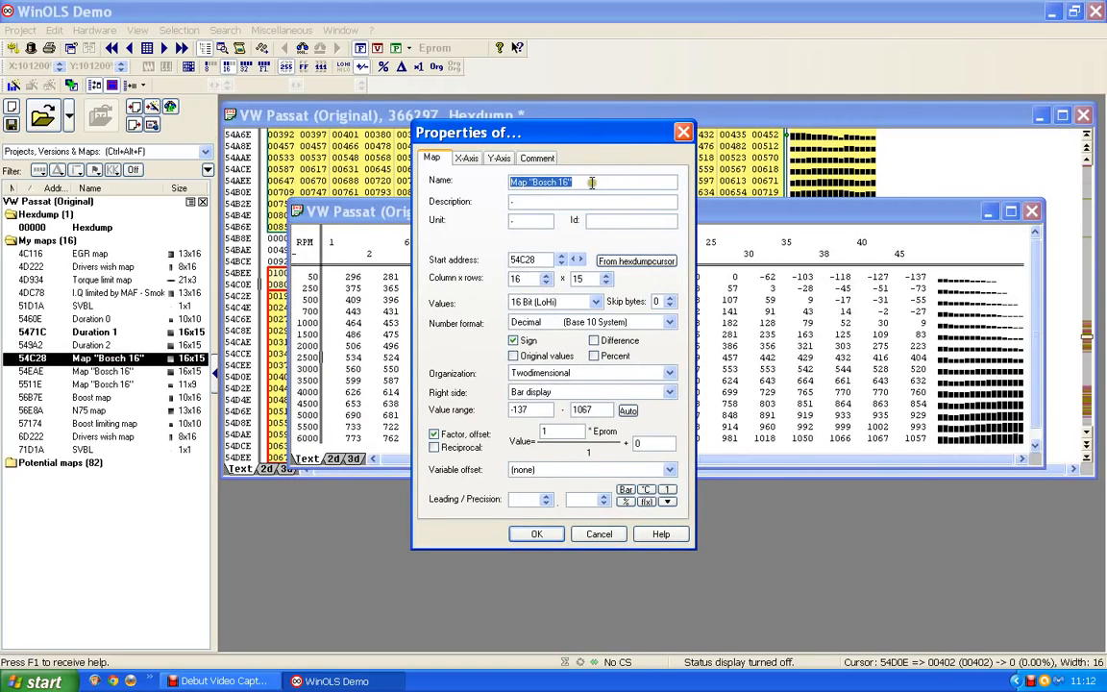
type("Duration 3")
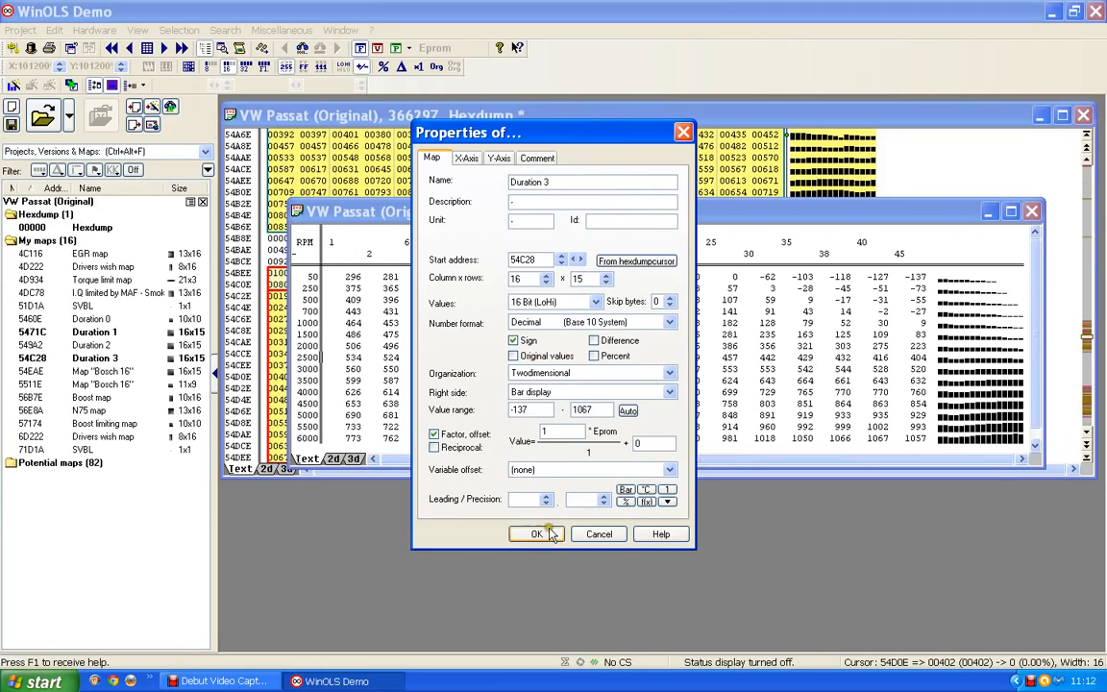
key("Return")
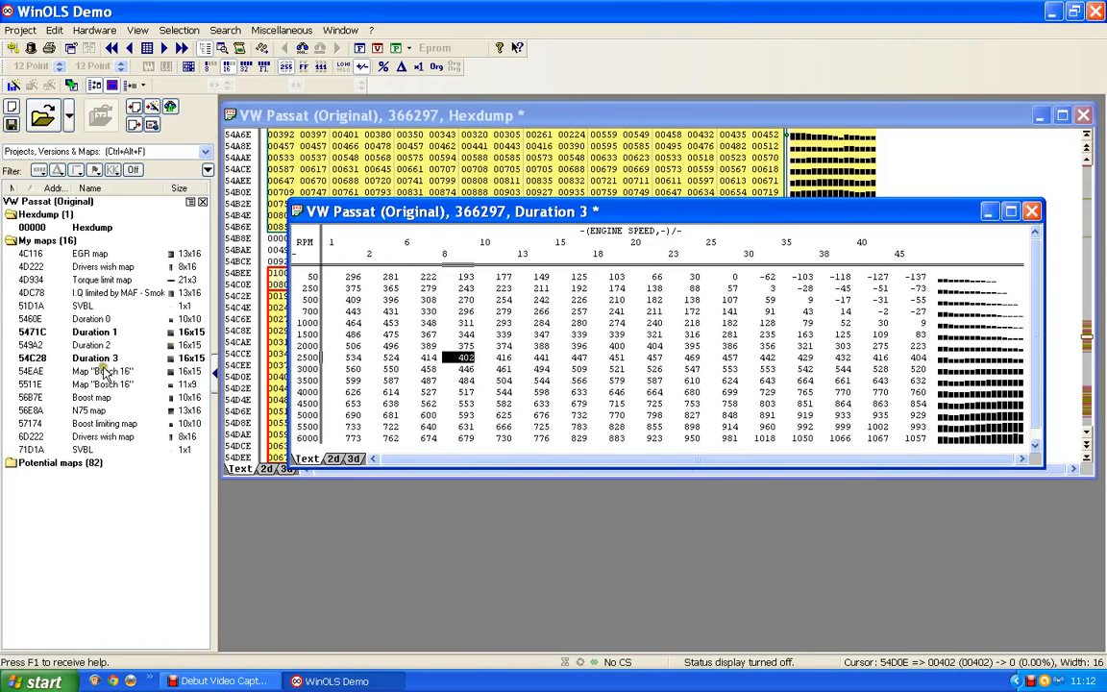
Rename the 16x15 map at 54EAE as "Duration 4"
double_click(96, 372)
double_click(444, 383)
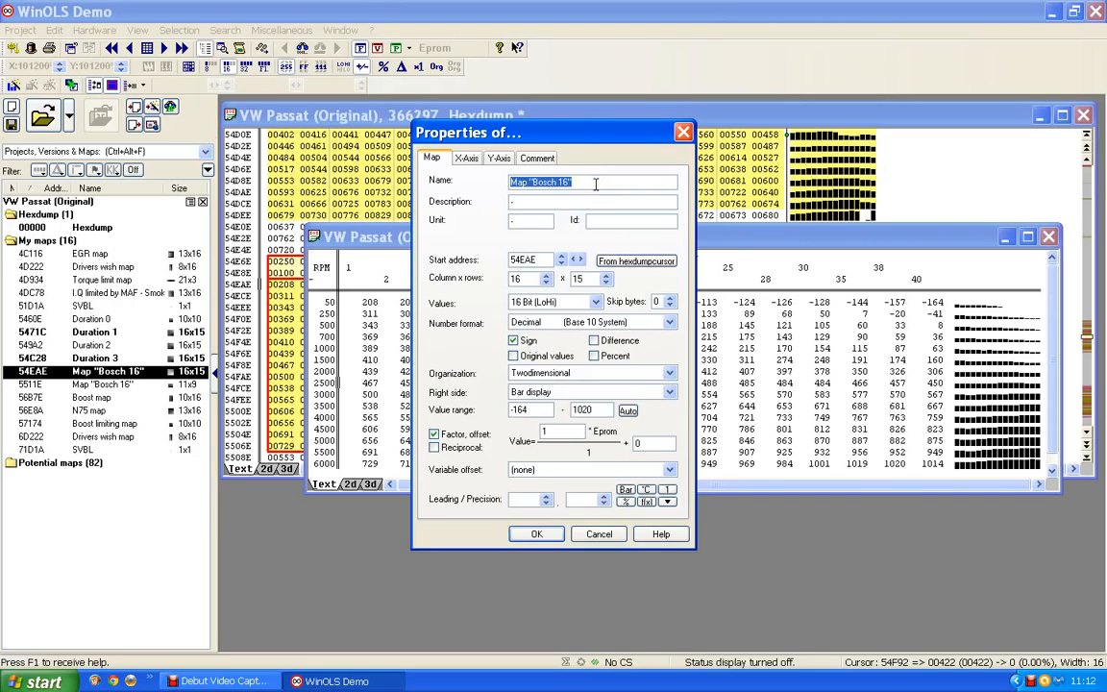
type("Duration 4")
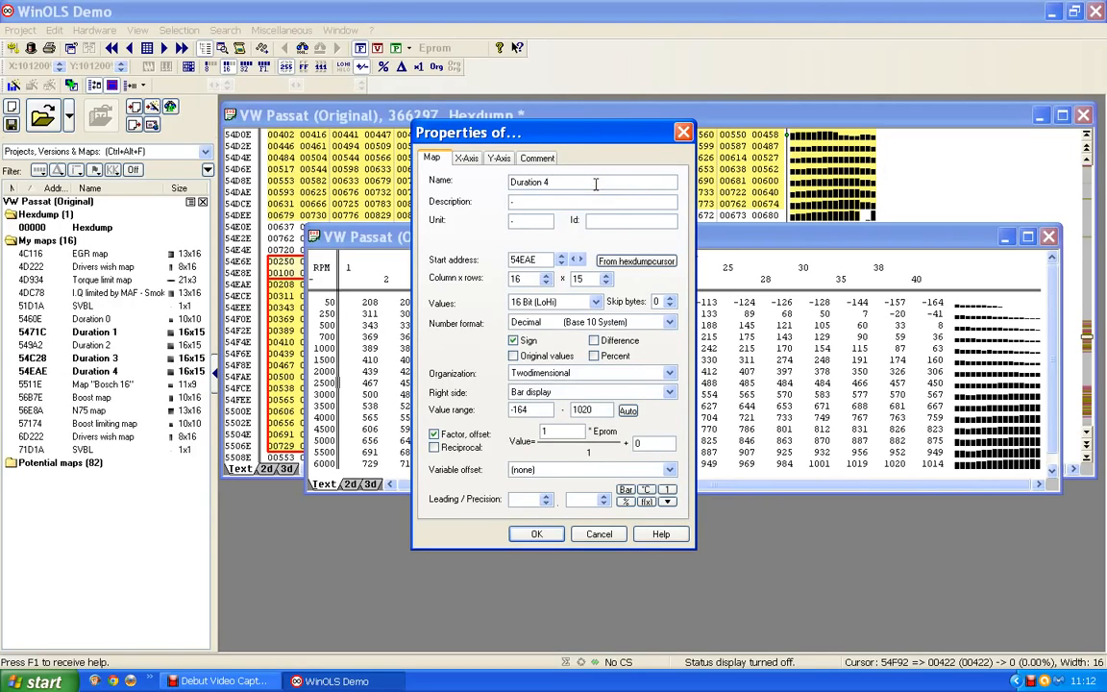
key("Return")
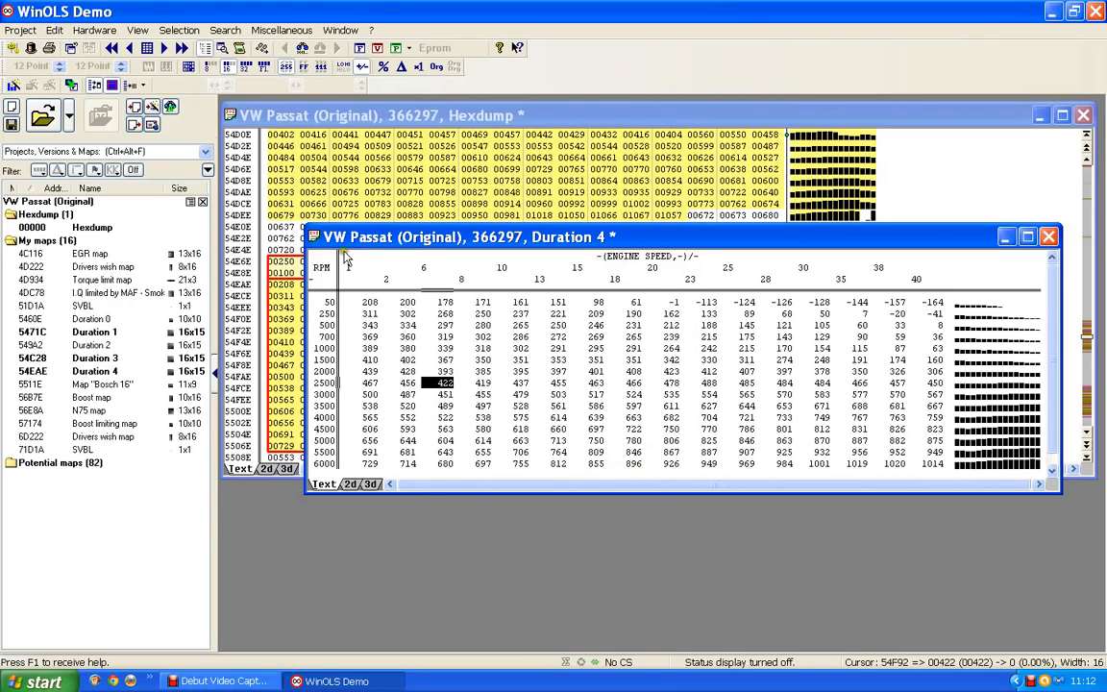
Rename the 11x9 map at 5511E as "Duration 5" and close its window
double_click(106, 384)
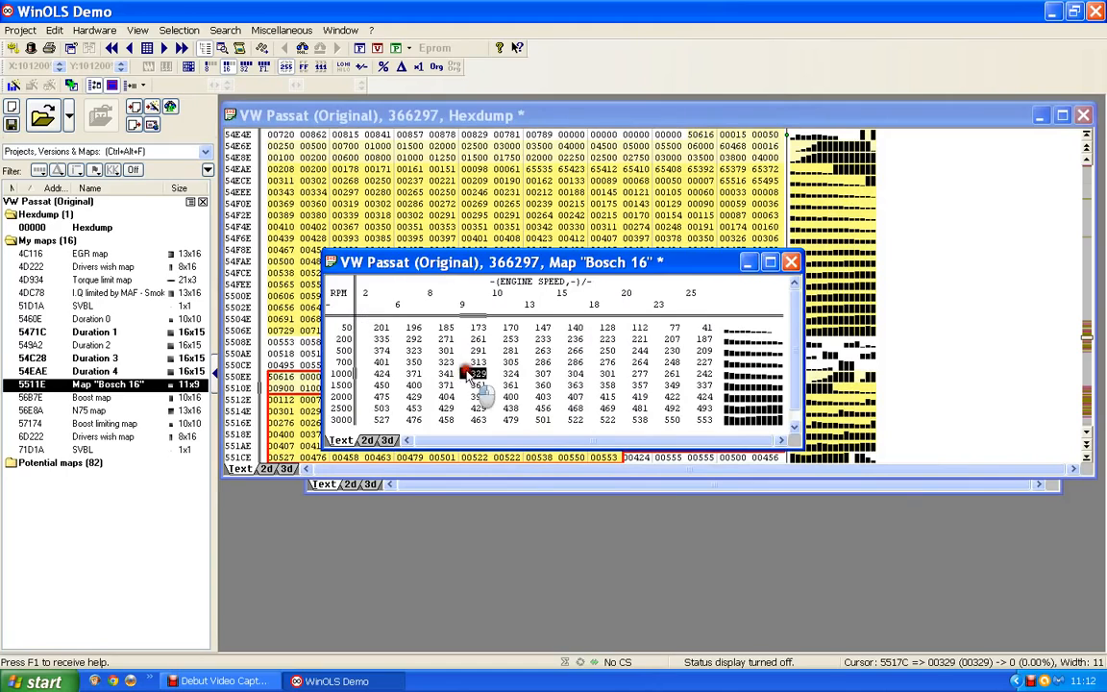
key("ctrl+e")
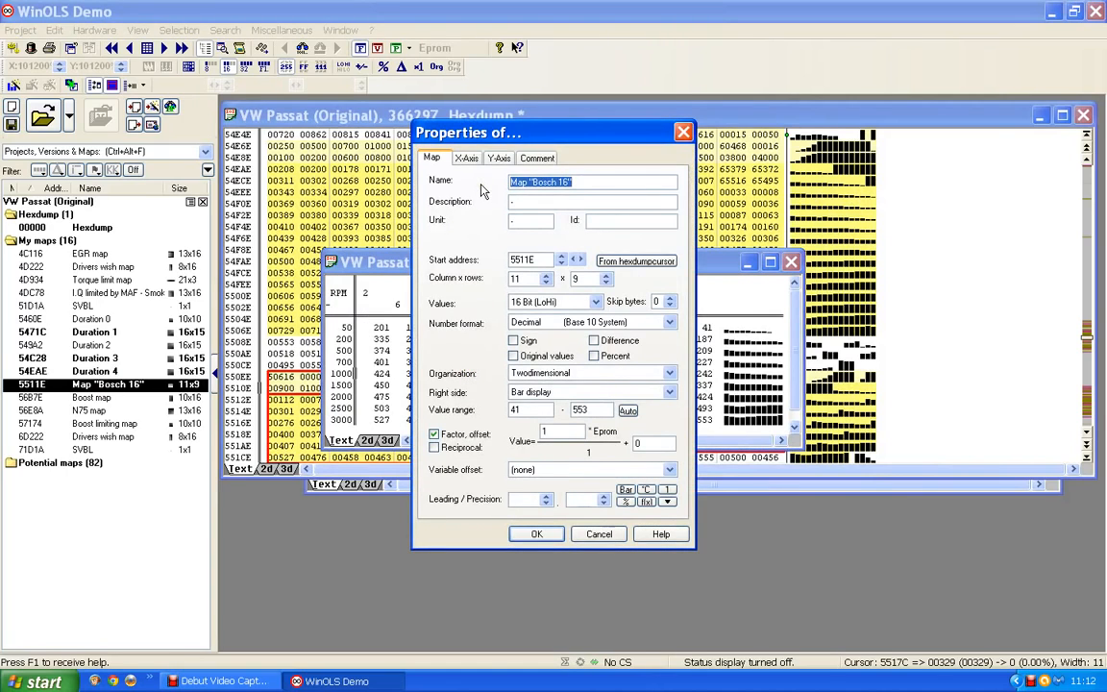
type("Duration 5")
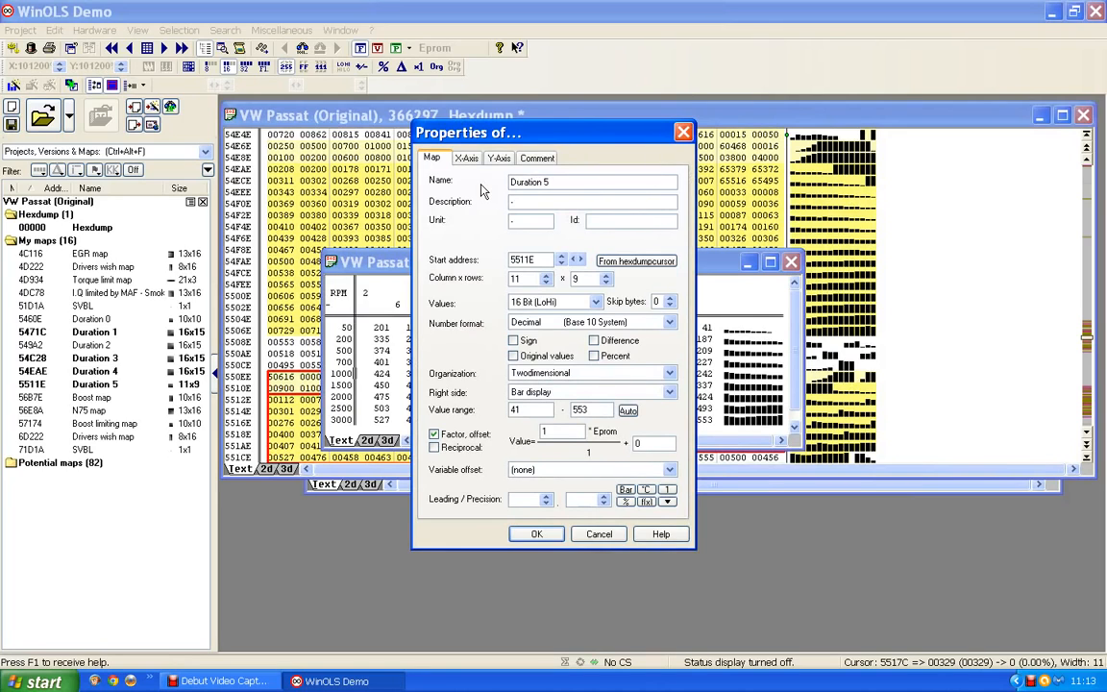
left_click(538, 534)
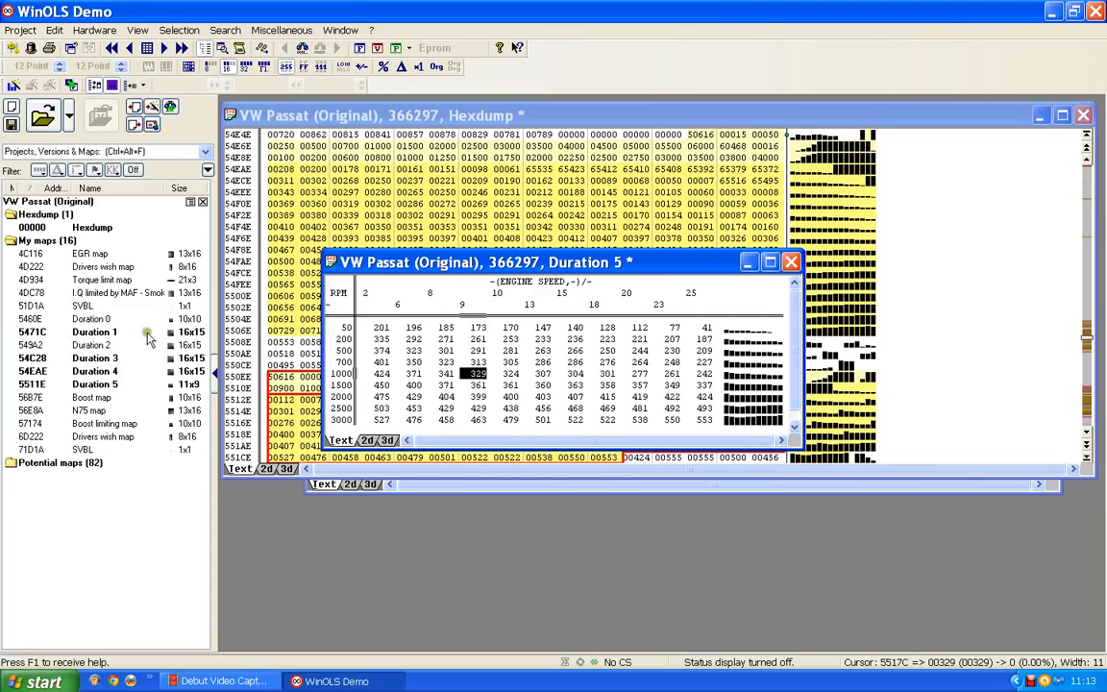
left_click(791, 264)
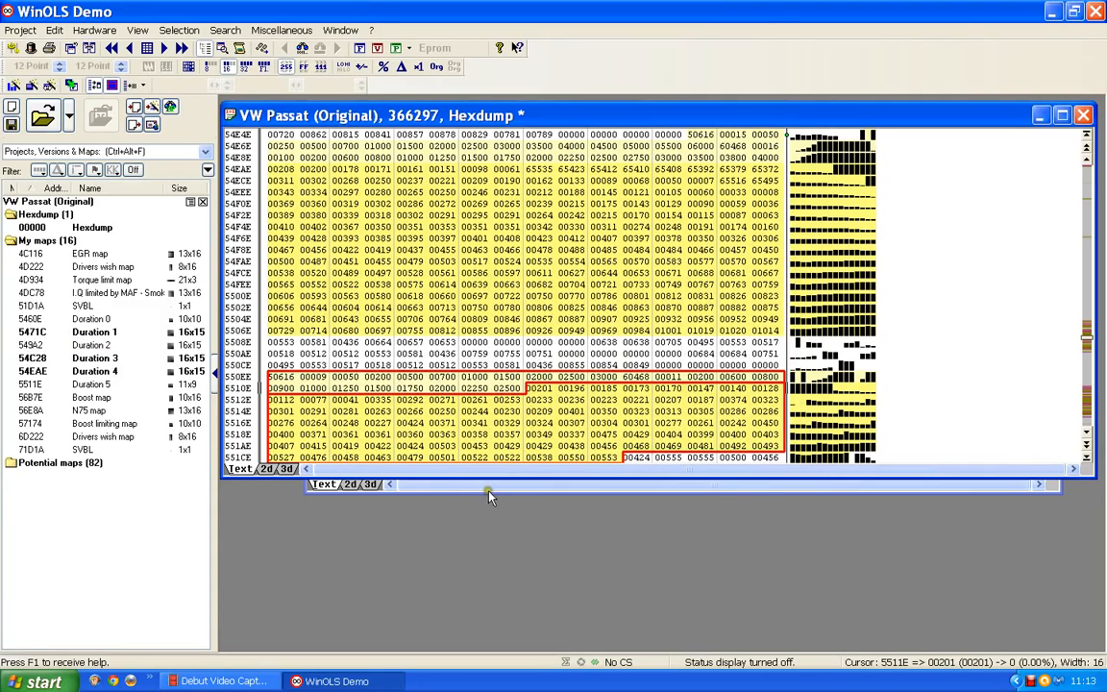
Close the open Duration 4, Duration 3 and Duration 1 windows, moving the hexdump window aside to reach them and back again
double_click(439, 441)
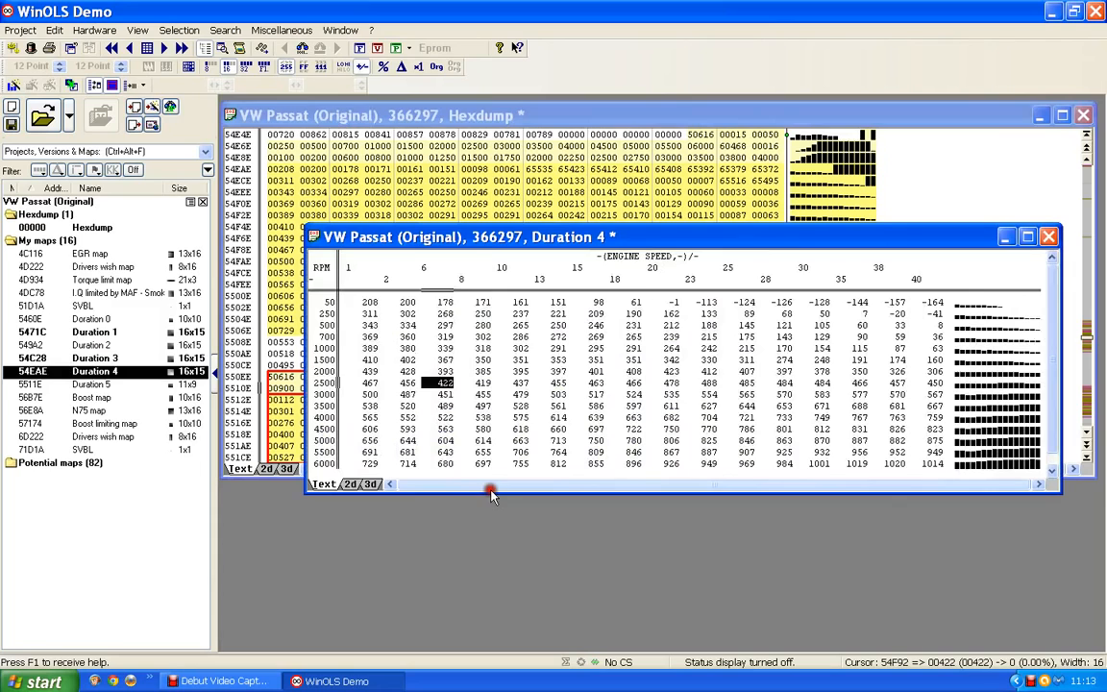
left_click(1049, 236)
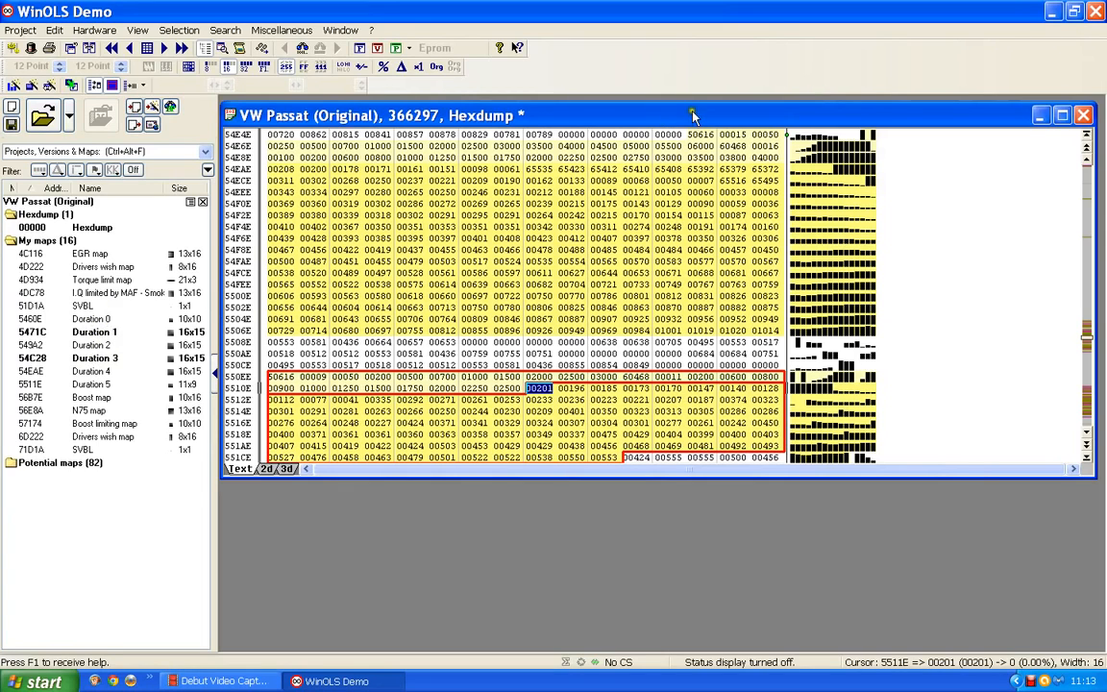
left_click_drag(682, 115, 693, 394)
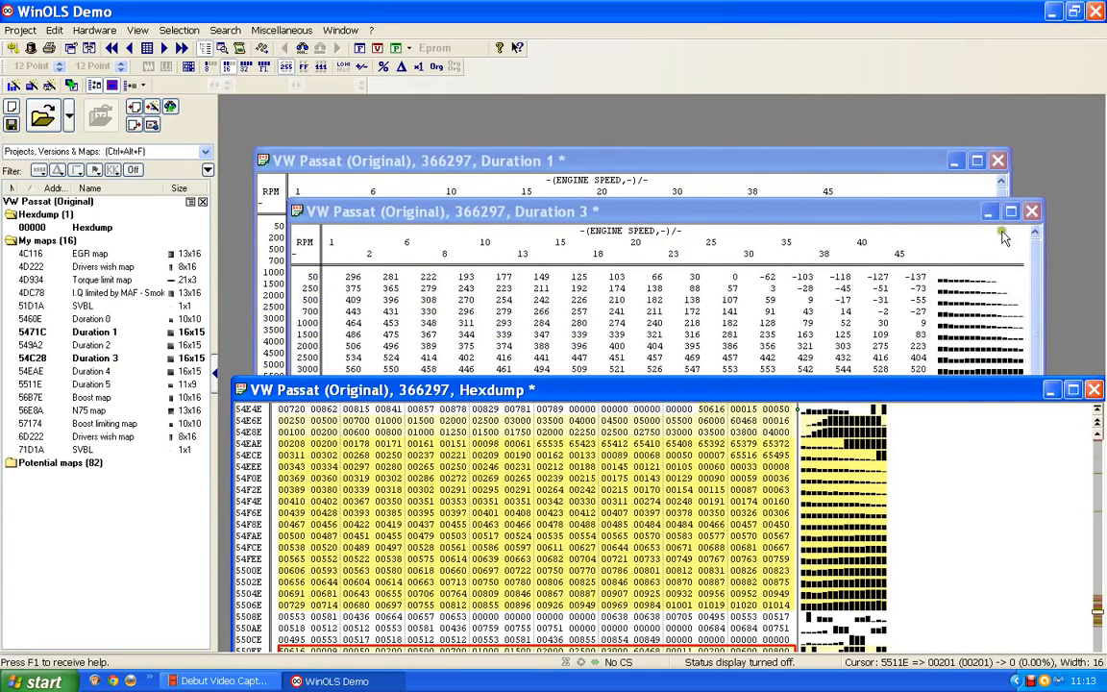
left_click(1031, 211)
left_click(1000, 162)
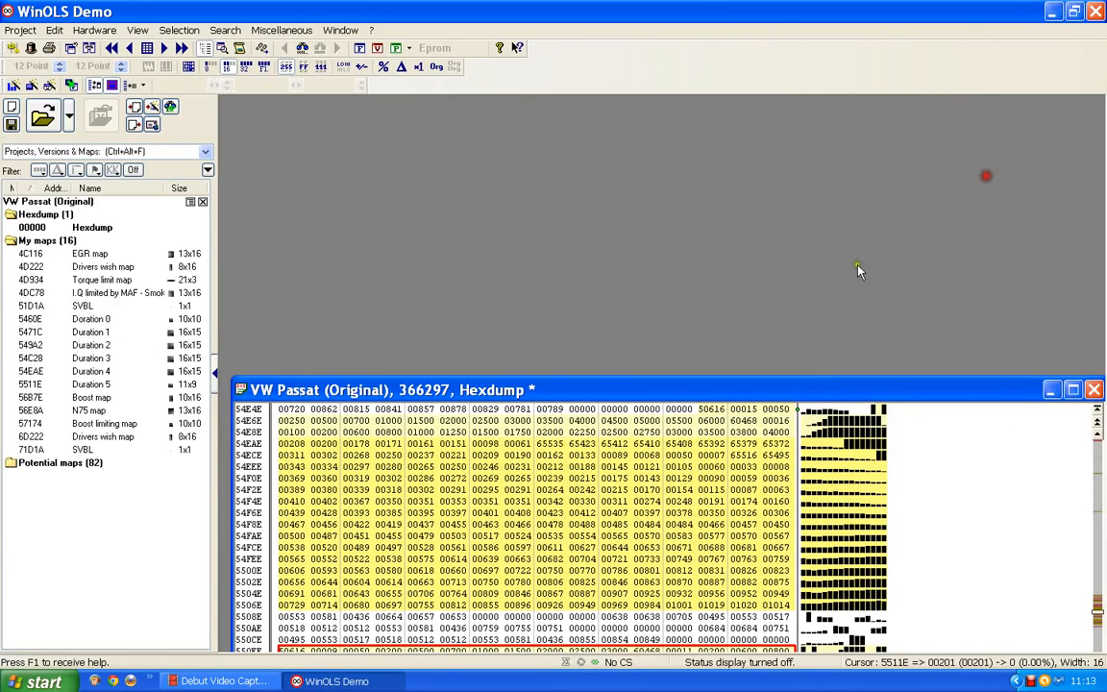
left_click_drag(699, 225, 692, 116)
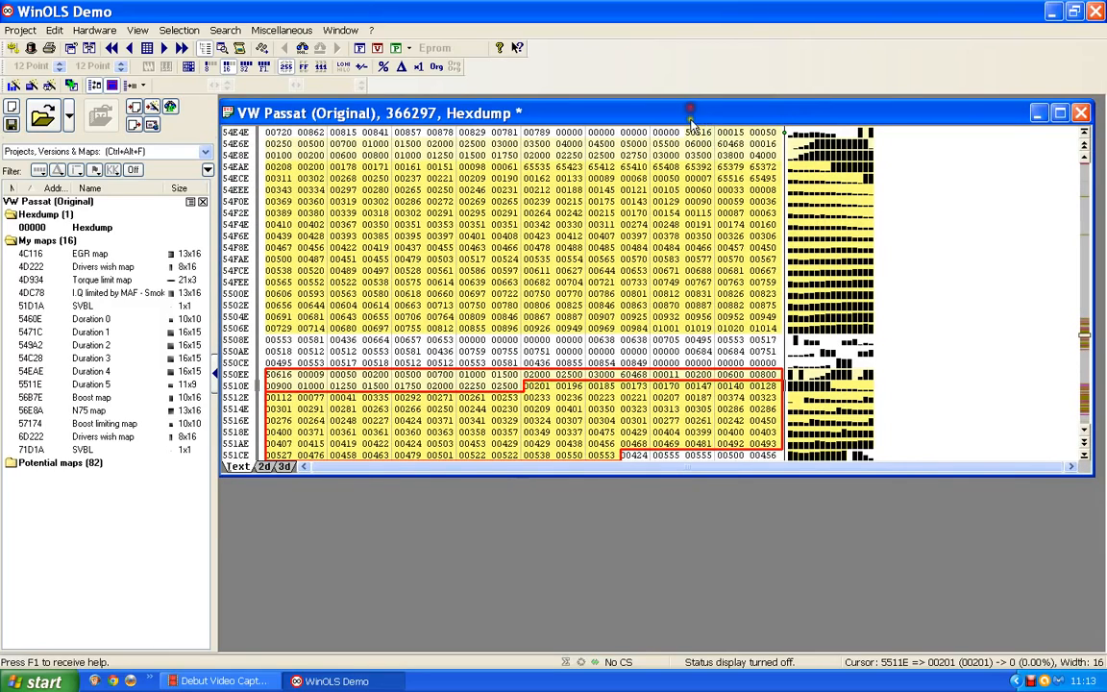